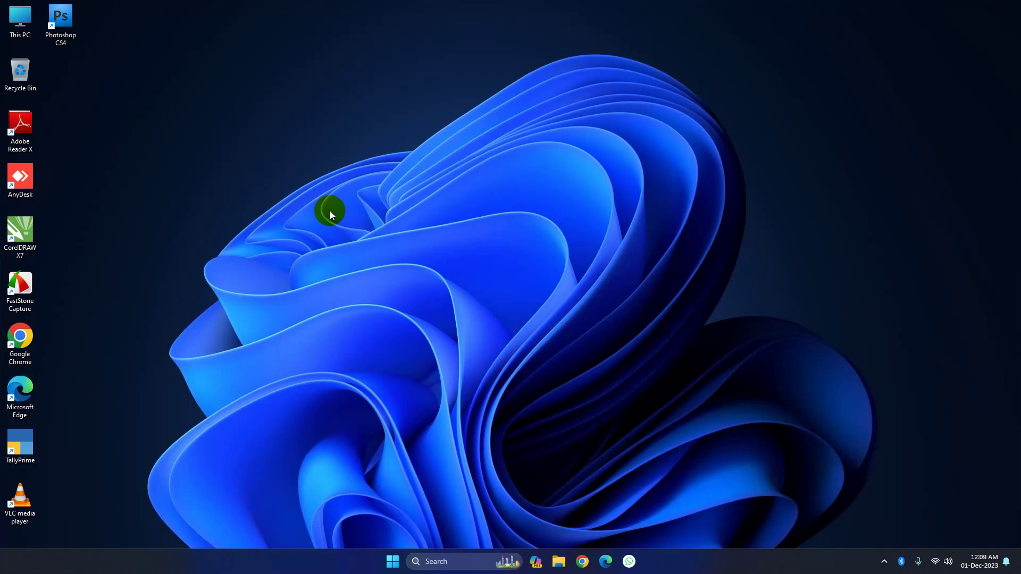
right_click(253, 119)
click(235, 81)
right_click(235, 82)
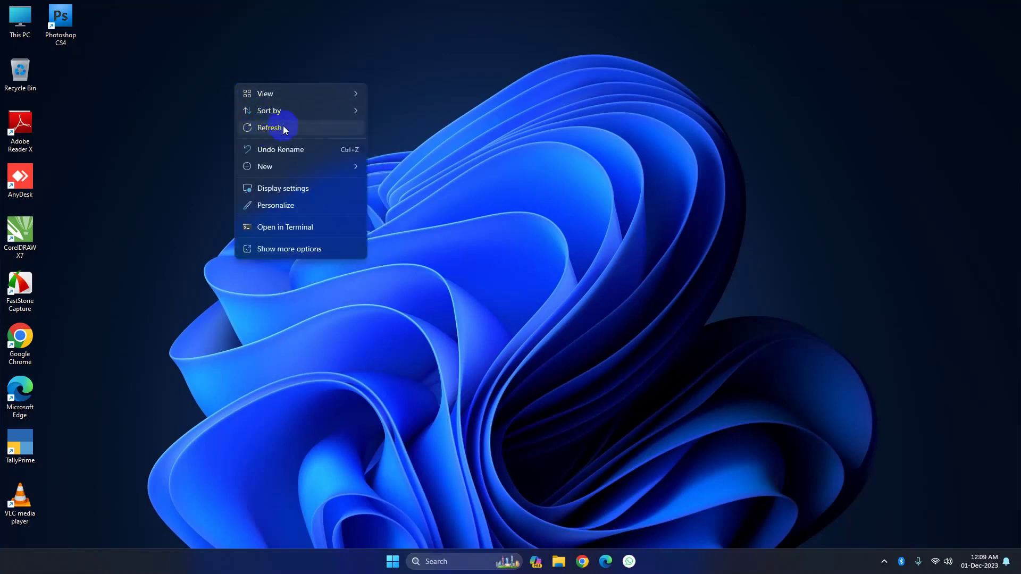
click(473, 94)
right_click(473, 95)
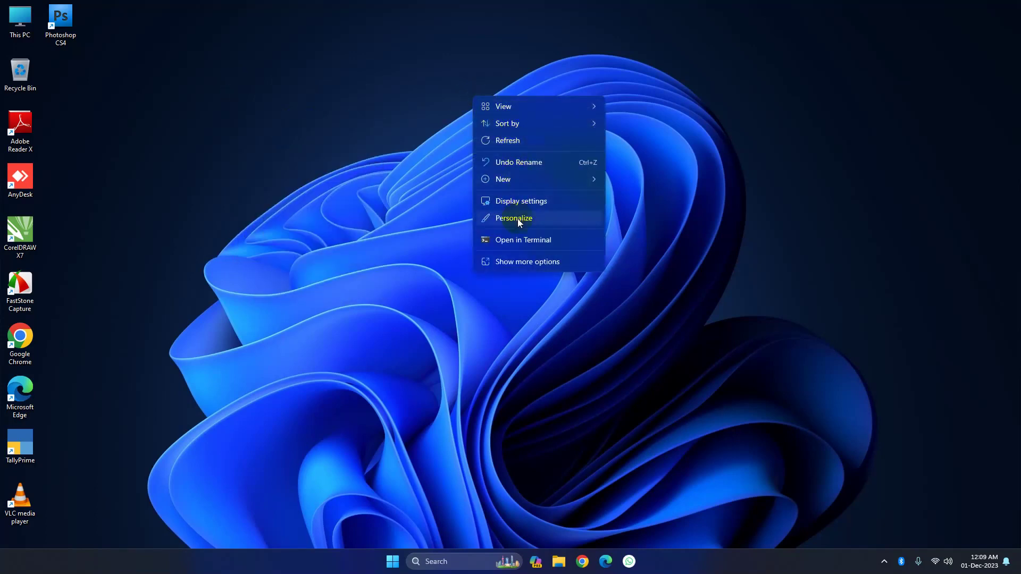
Step: Open the Personalization settings for the desktop
click(341, 162)
right_click(342, 162)
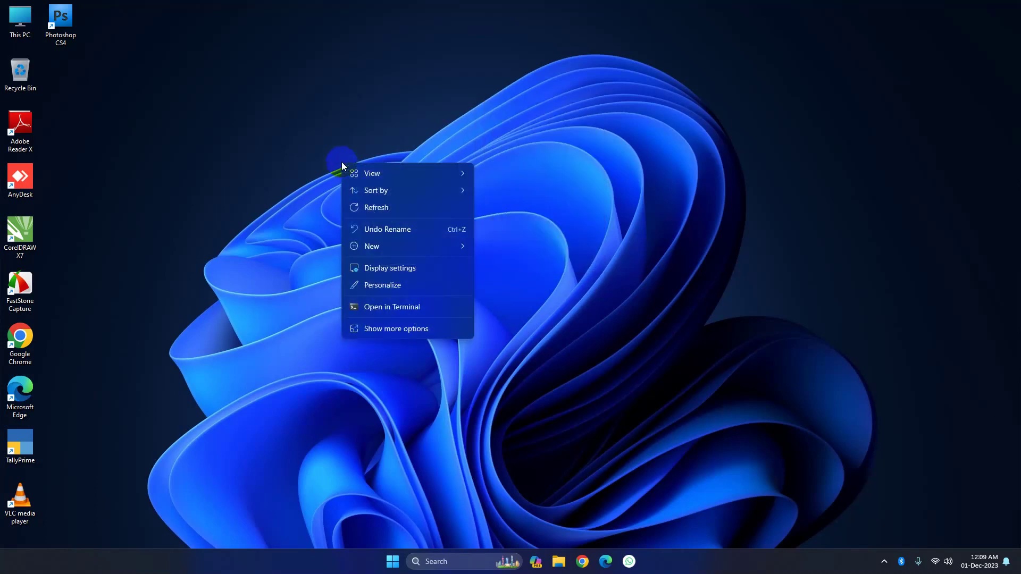
click(399, 286)
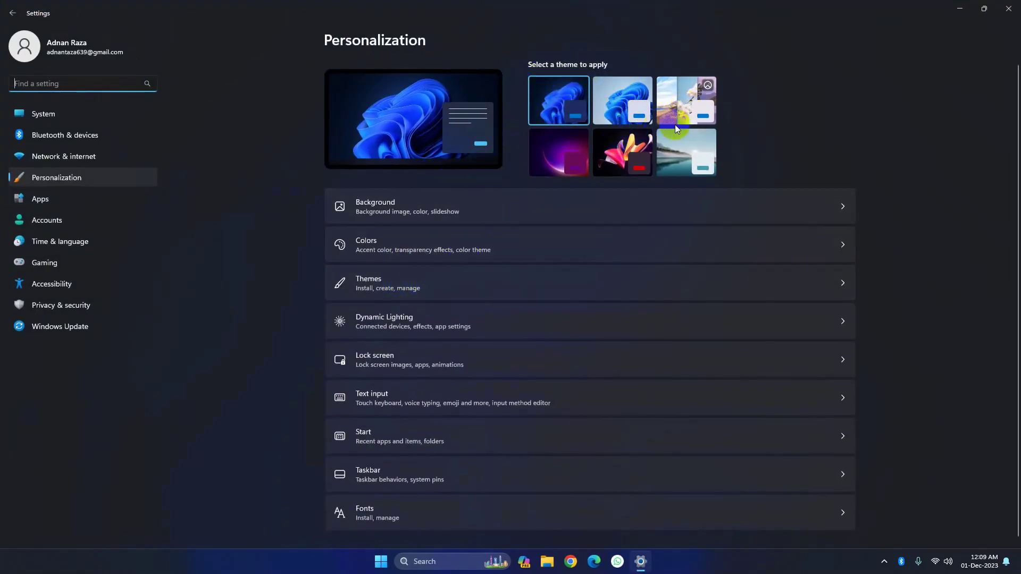
Step: Apply the Windows (light) theme and look at it on the desktop
click(620, 100)
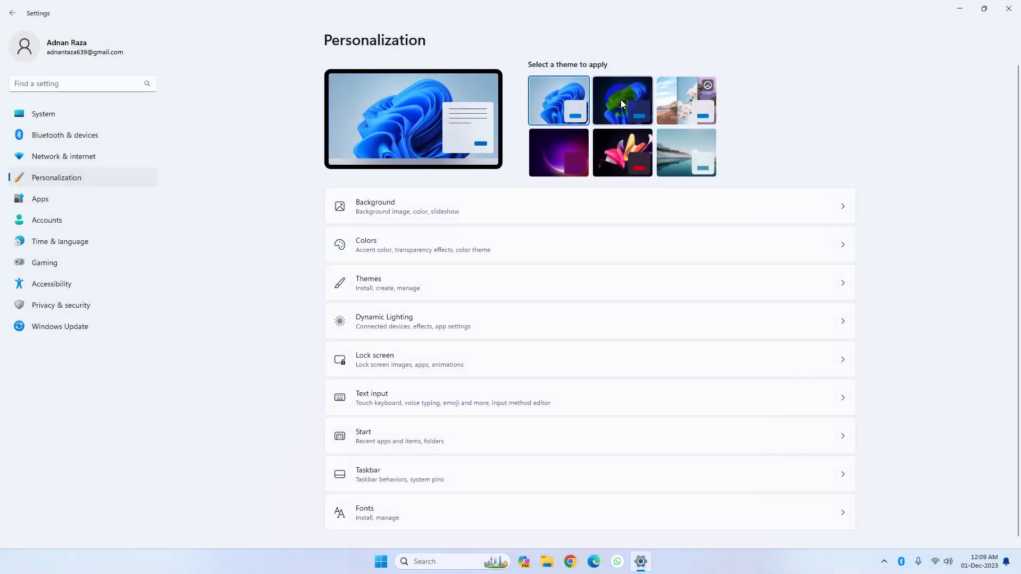
click(960, 11)
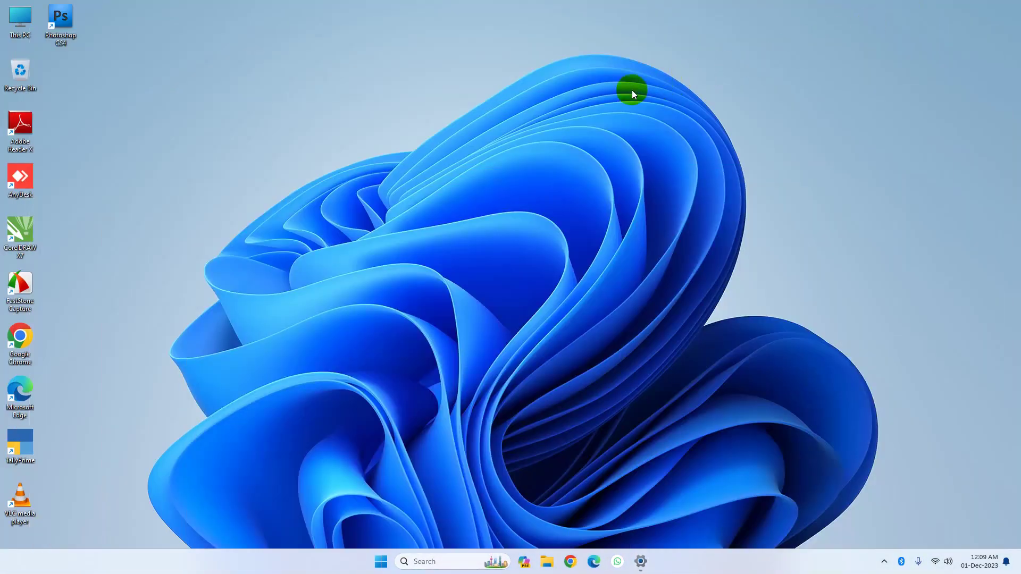
right_click(632, 91)
click(622, 140)
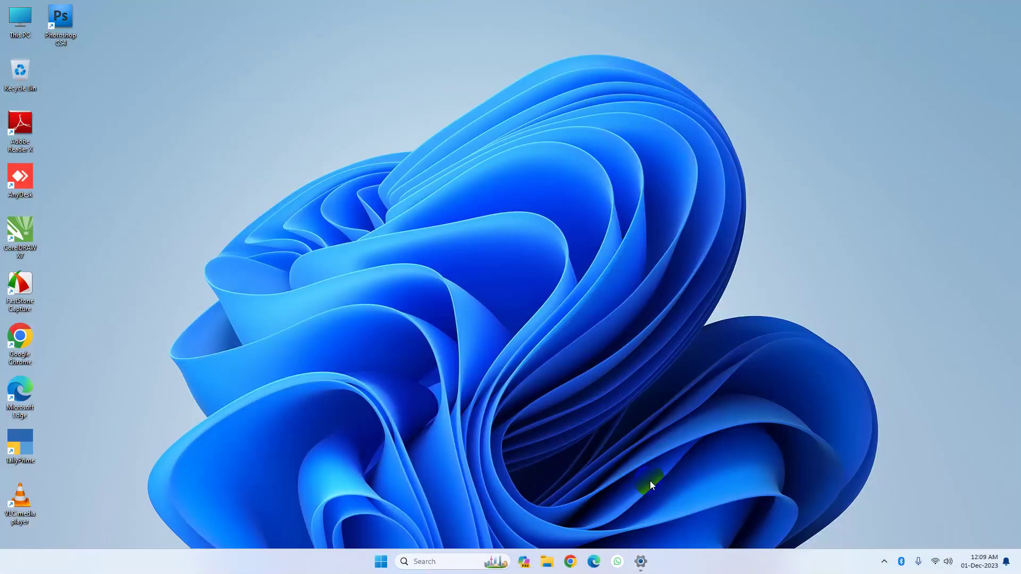
Step: Apply the Windows spotlight theme, view it on the desktop and refresh the desktop
click(640, 562)
click(694, 108)
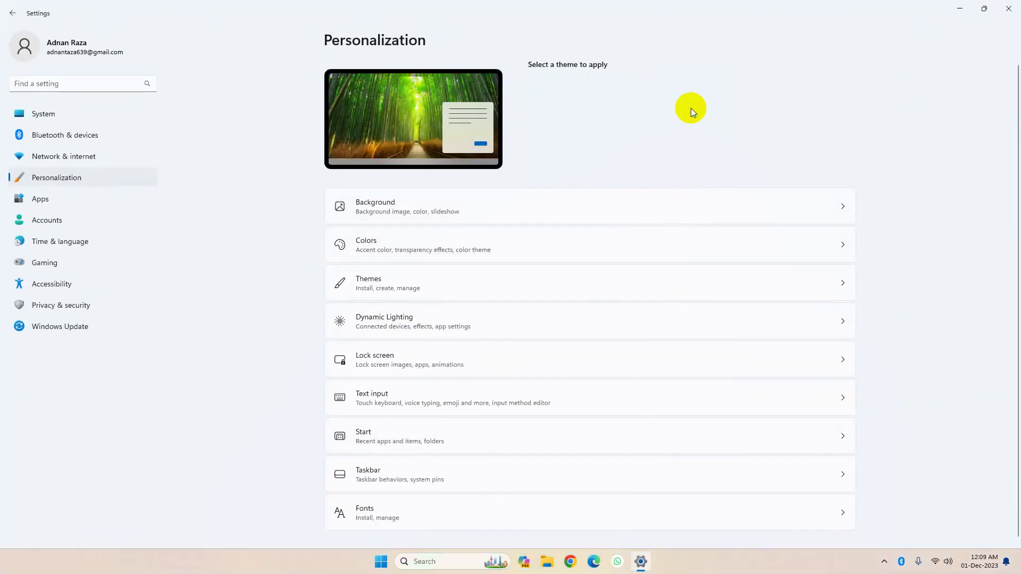
click(969, 11)
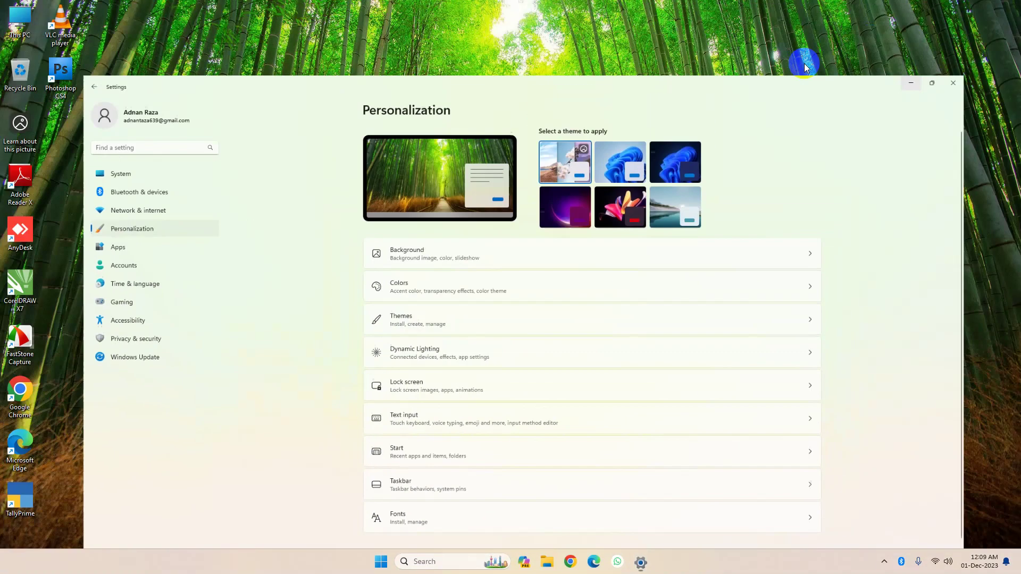
right_click(588, 131)
click(628, 175)
right_click(547, 123)
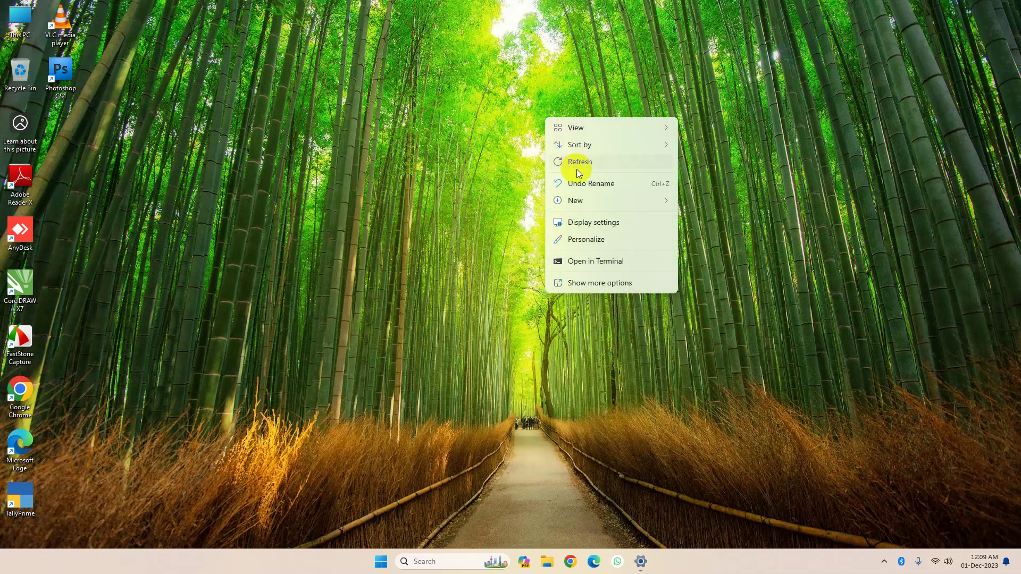
click(580, 161)
right_click(481, 98)
click(518, 140)
right_click(494, 96)
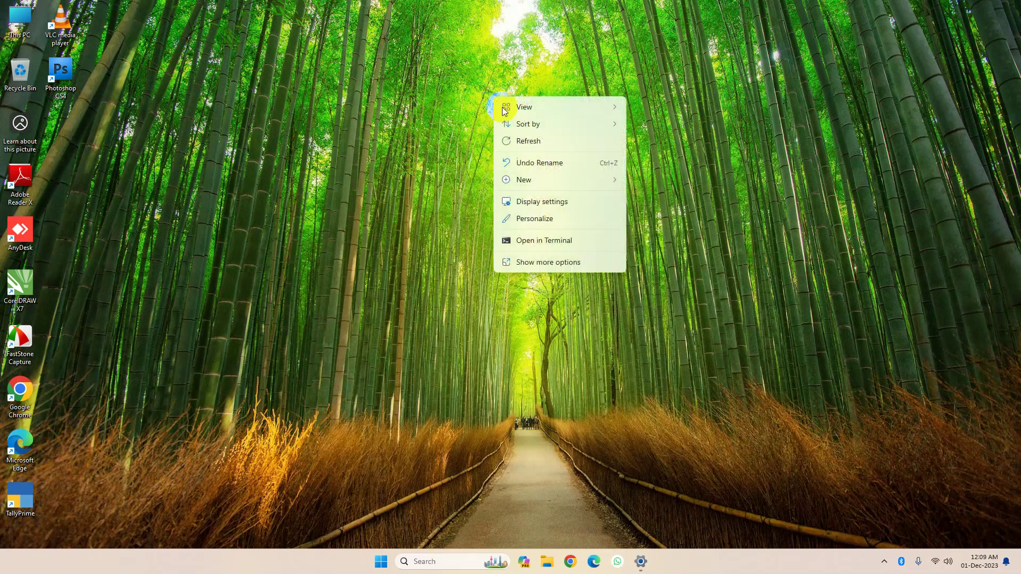
click(530, 139)
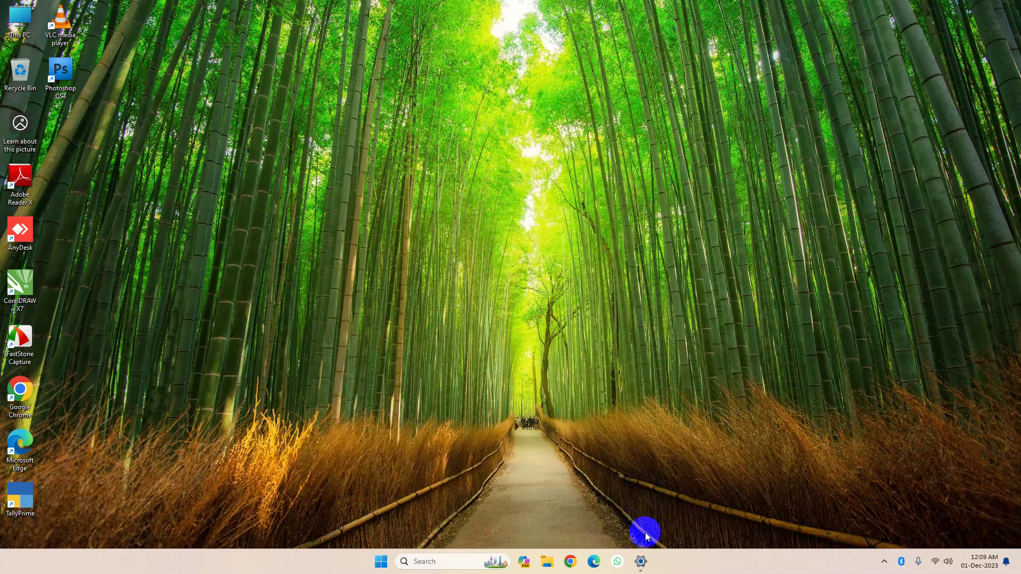
Step: Return to the Personalization settings and examine the Background options
click(644, 561)
click(624, 178)
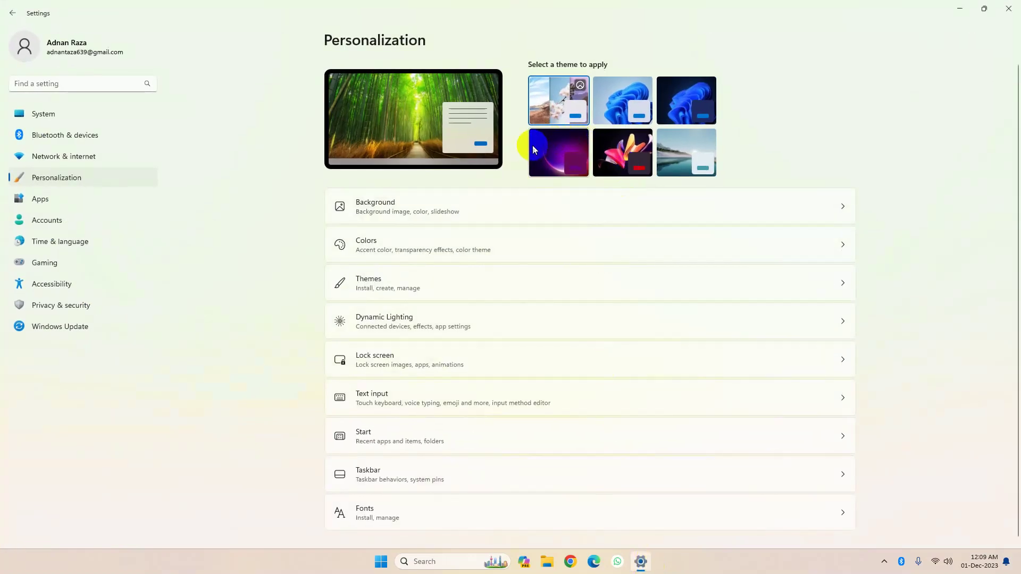
click(408, 212)
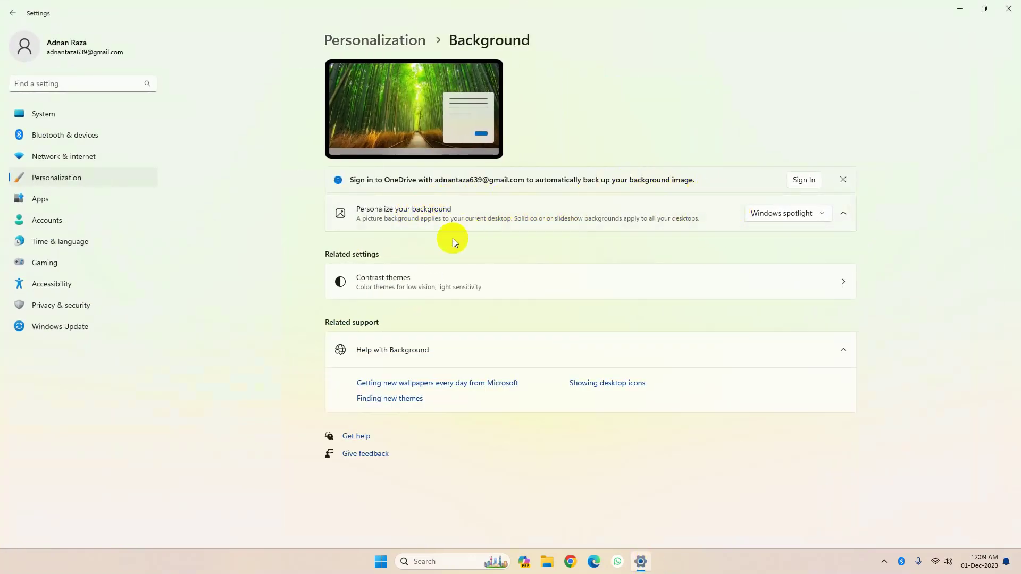
click(12, 13)
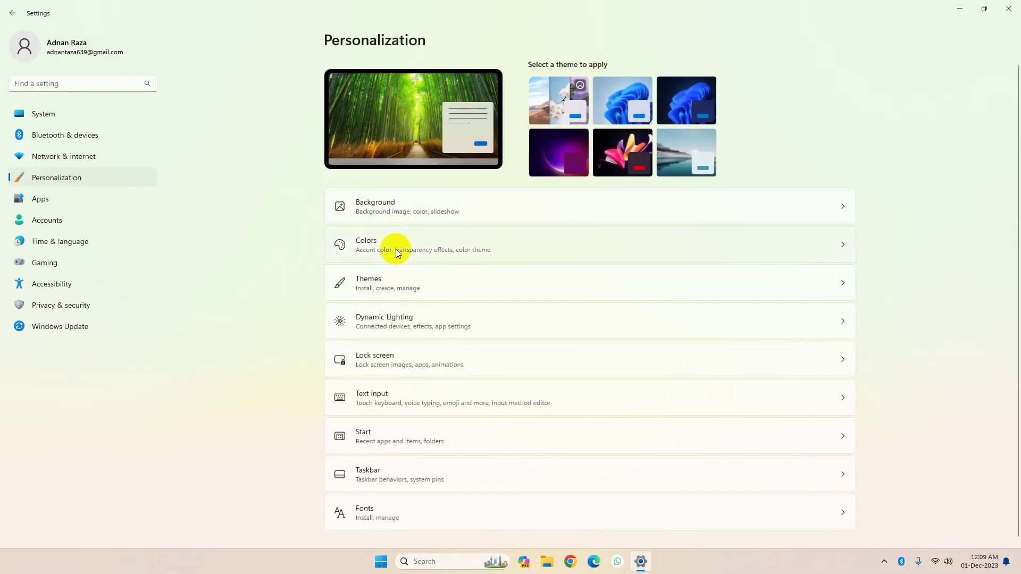
Step: Set the accent color to red from the recent colors and return to the Personalization overview
click(398, 253)
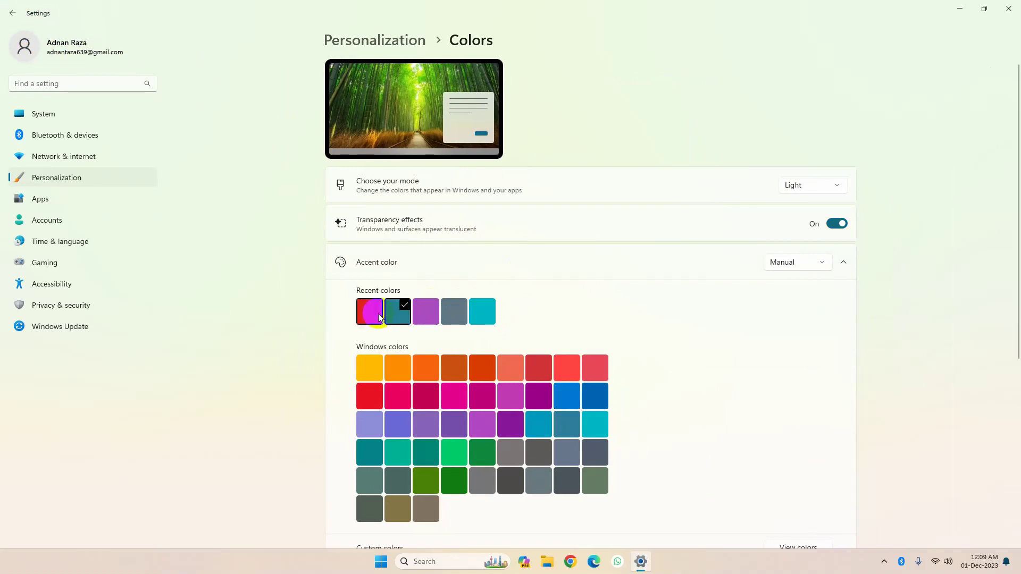
click(375, 314)
click(481, 311)
click(370, 311)
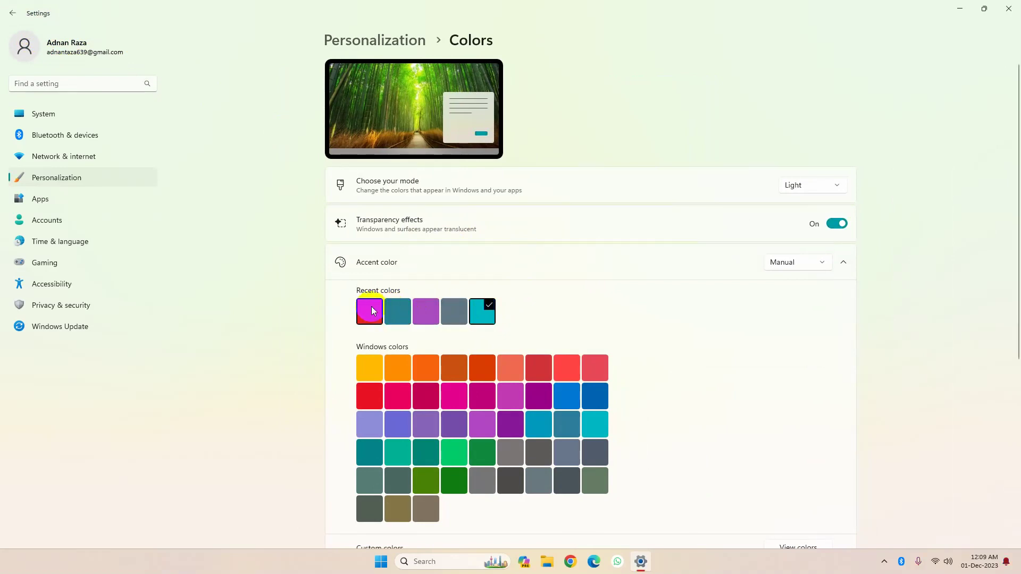
click(13, 13)
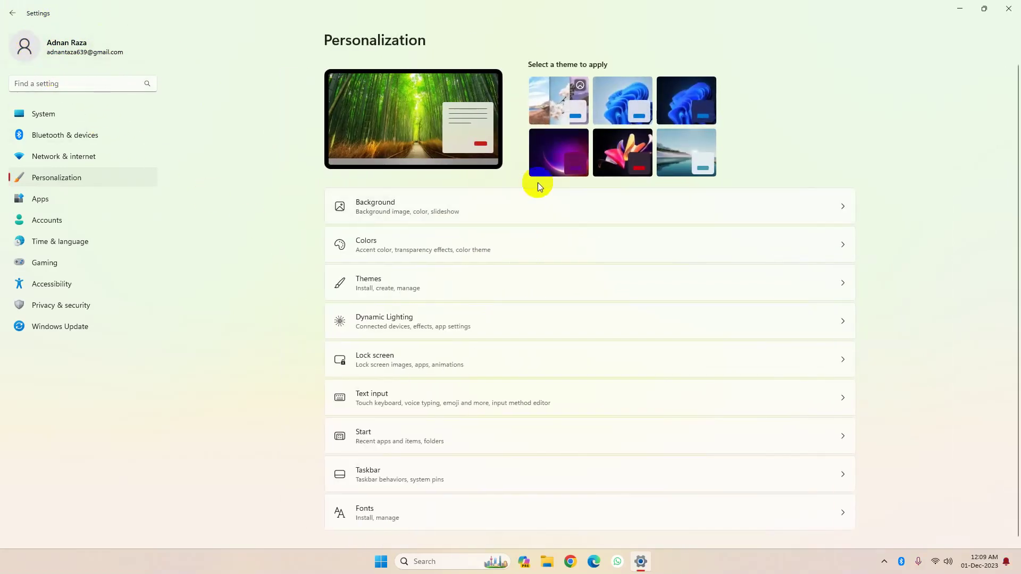
Step: Apply the Windows (dark) theme and look over the available themes in the Themes settings
click(690, 102)
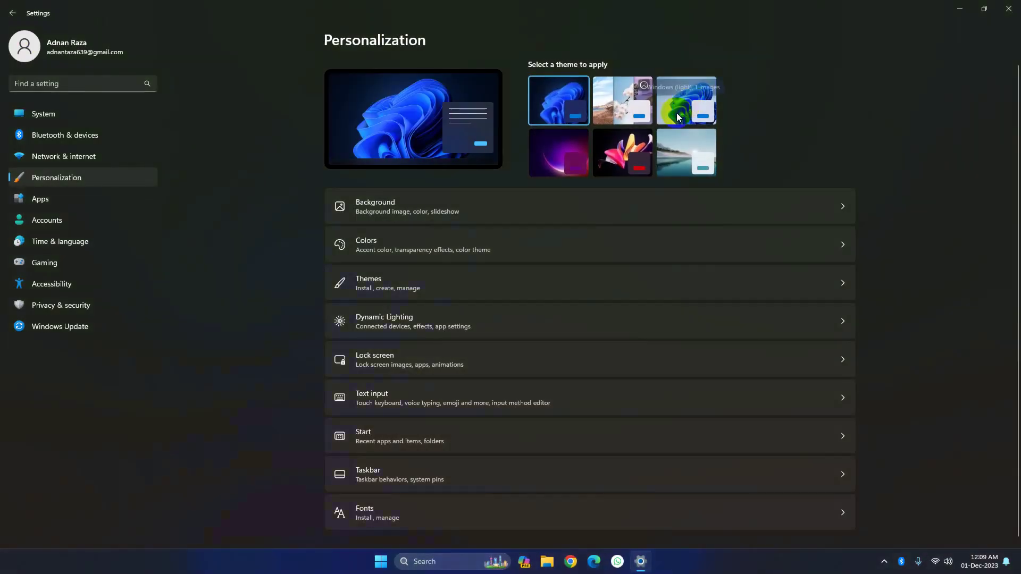
click(383, 287)
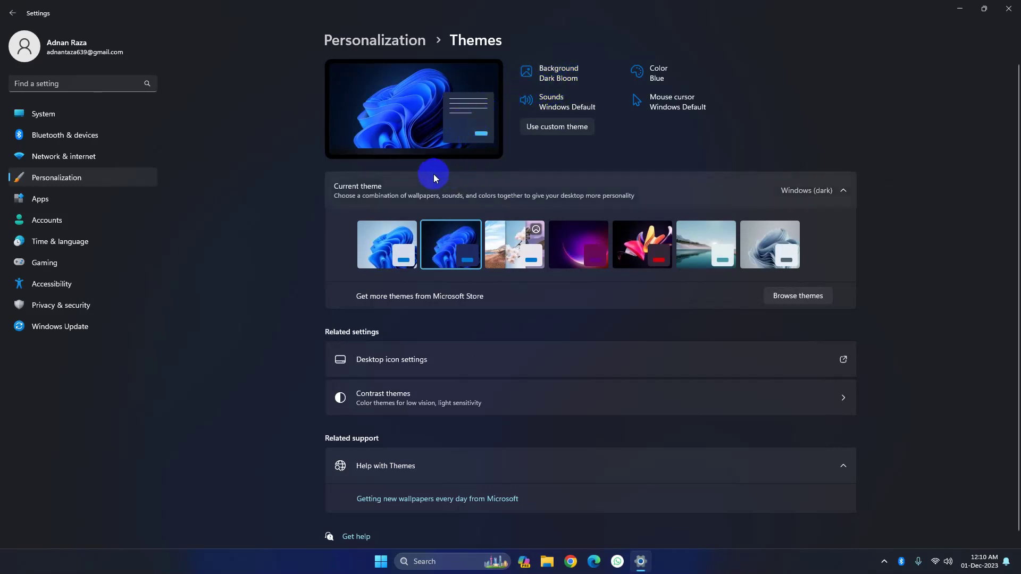
click(530, 250)
click(732, 253)
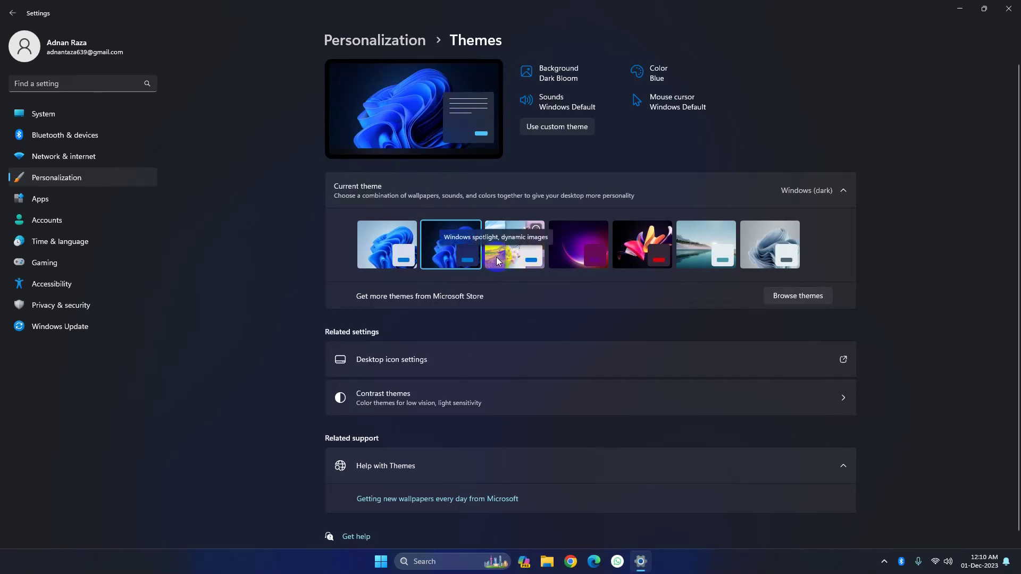
scroll(497, 260, down, 1)
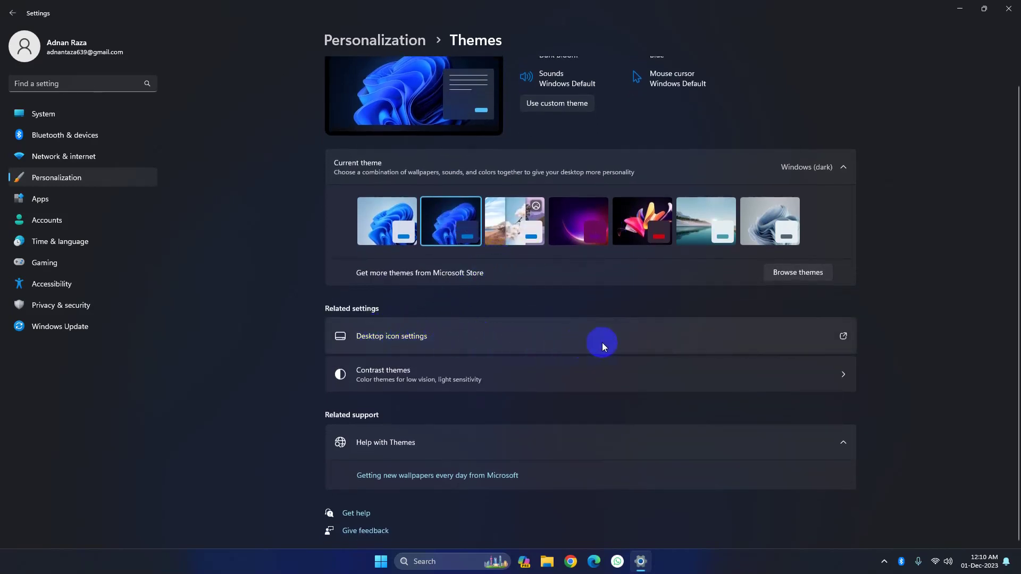
Step: Open the desktop icon settings and enable the User's Files, Network and Control Panel icons
click(666, 340)
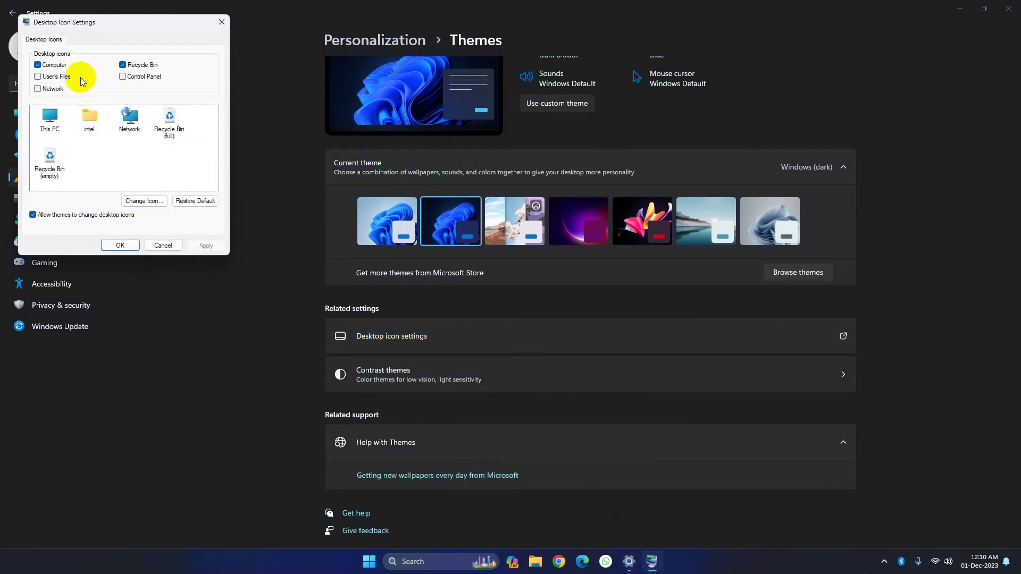
click(54, 66)
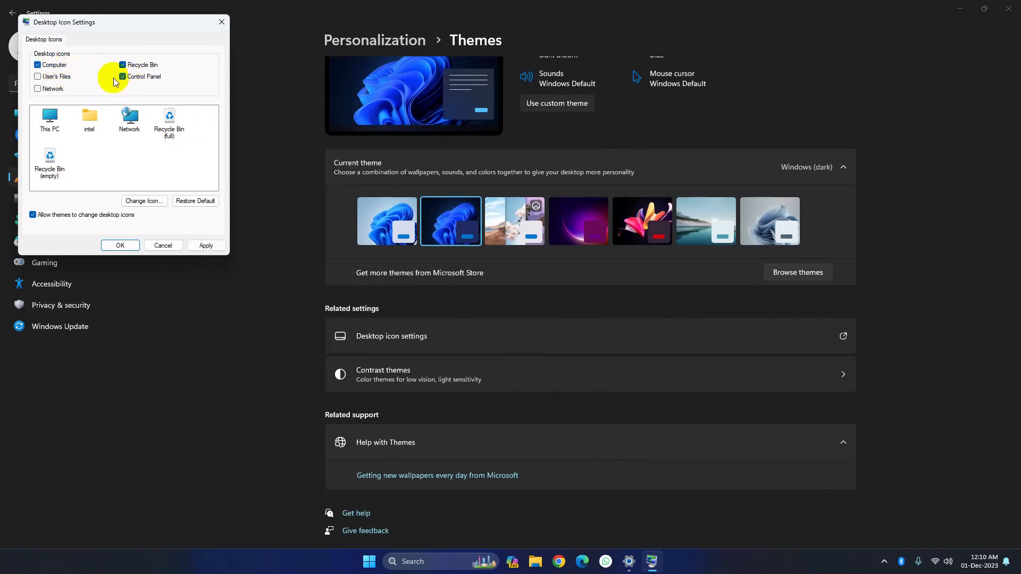
click(57, 77)
click(57, 89)
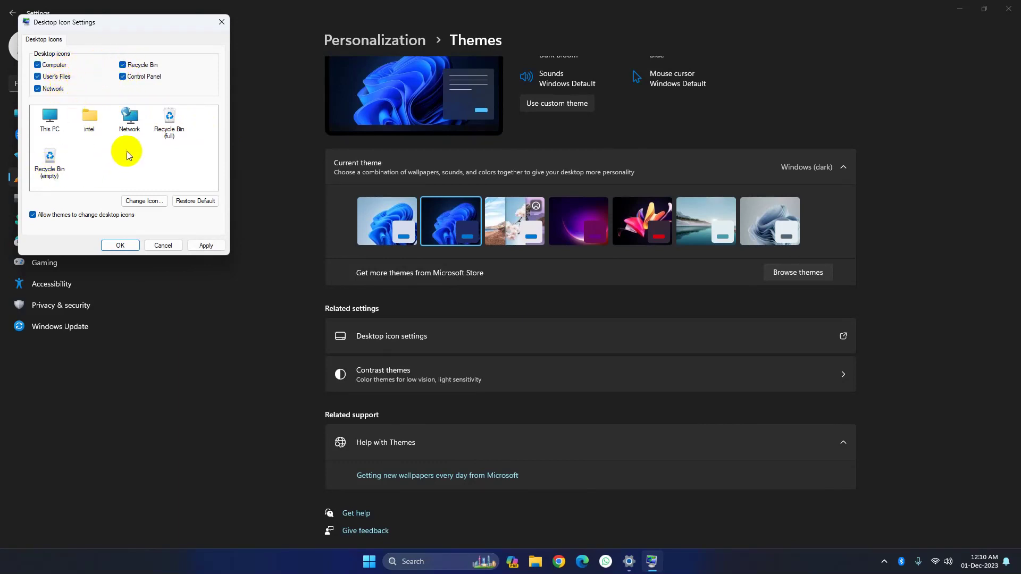
Step: Disable the User's Files, Network and Control Panel desktop icons, apply the change and close the dialog
click(61, 76)
click(64, 90)
click(142, 78)
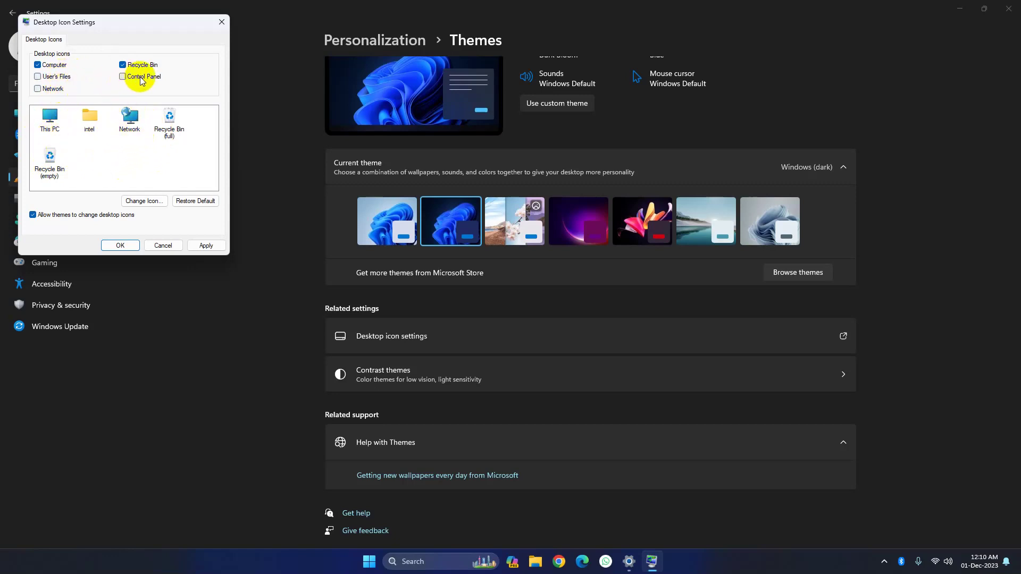
click(206, 245)
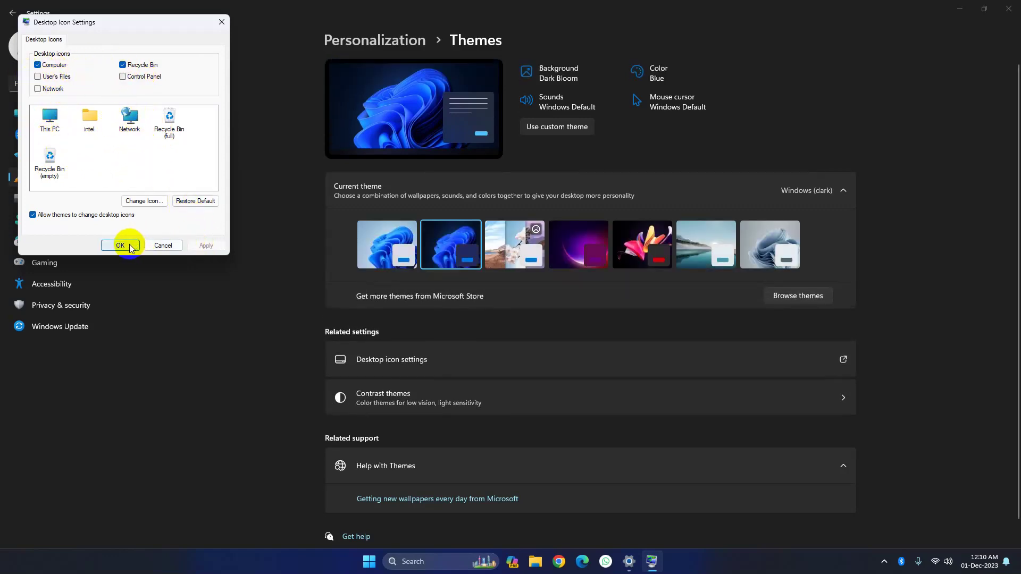
click(127, 245)
Step: Minimize the settings window and check the icons on the desktop
click(959, 9)
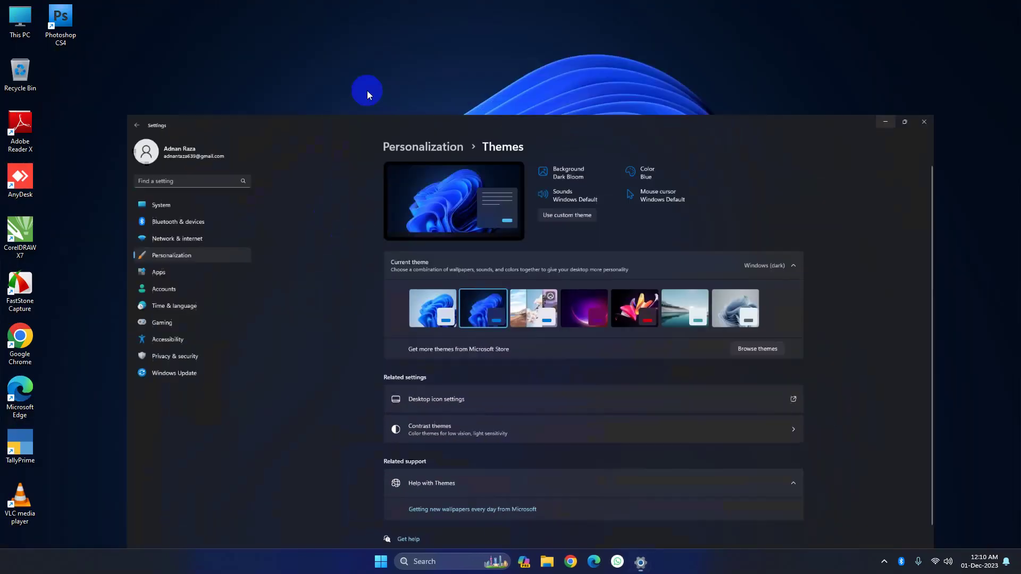
right_click(154, 80)
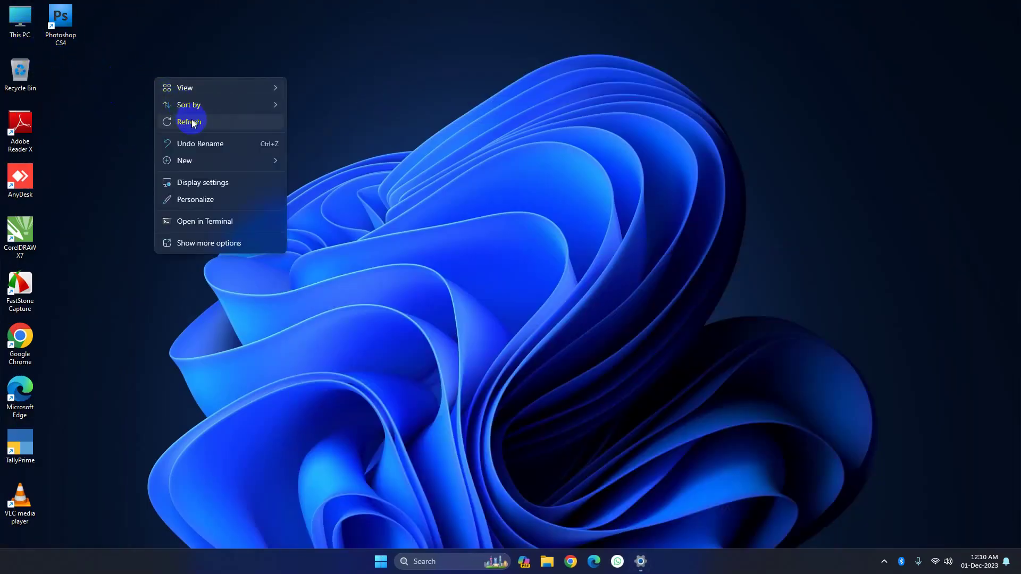
click(452, 293)
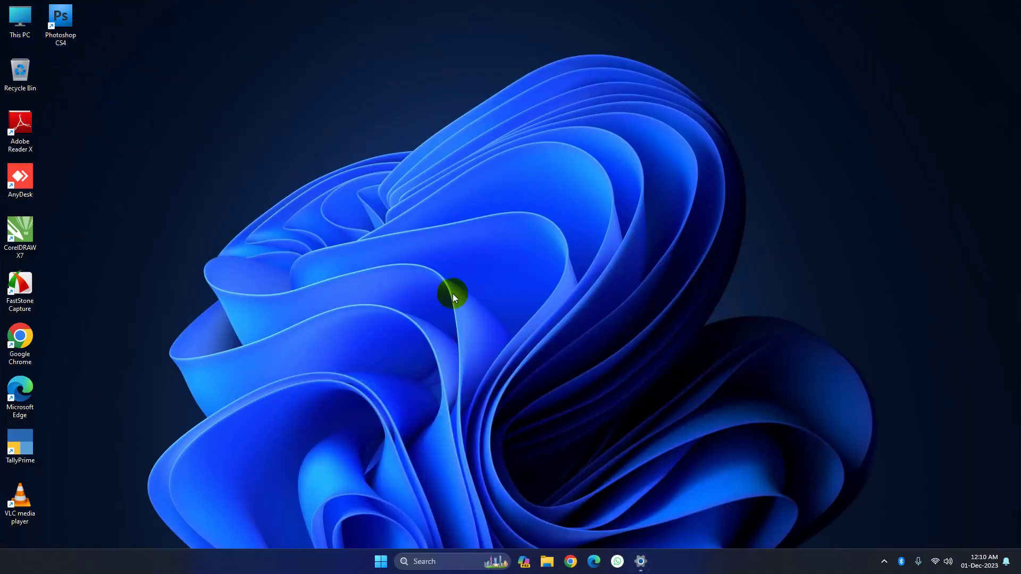
Step: Restore the settings window, examine the Contrast themes options and return to the Themes settings
click(641, 562)
scroll(519, 332, down, 1)
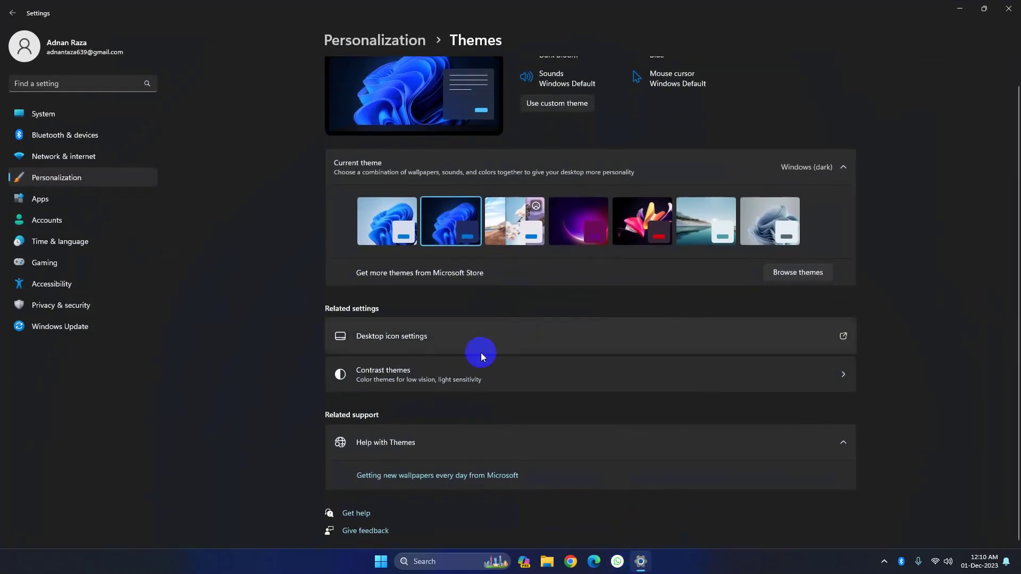
click(463, 378)
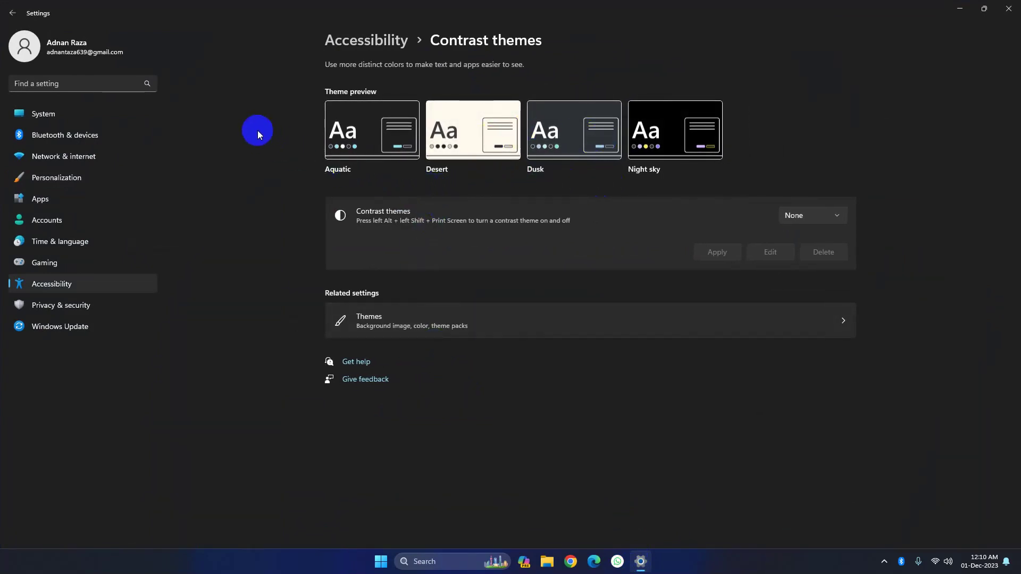
click(12, 12)
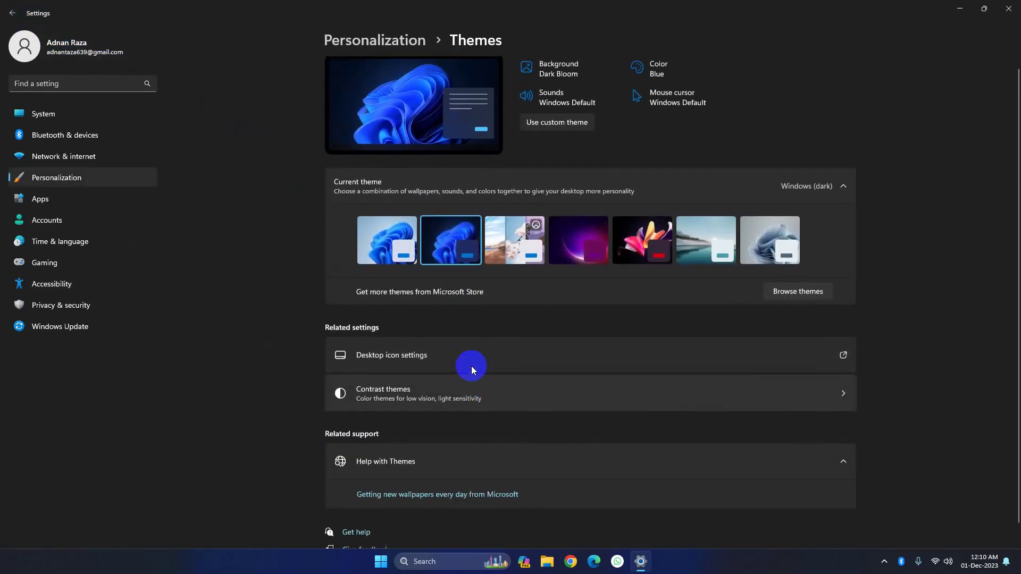
Step: Go back to the Personalization overview and open the Lock screen settings
click(12, 13)
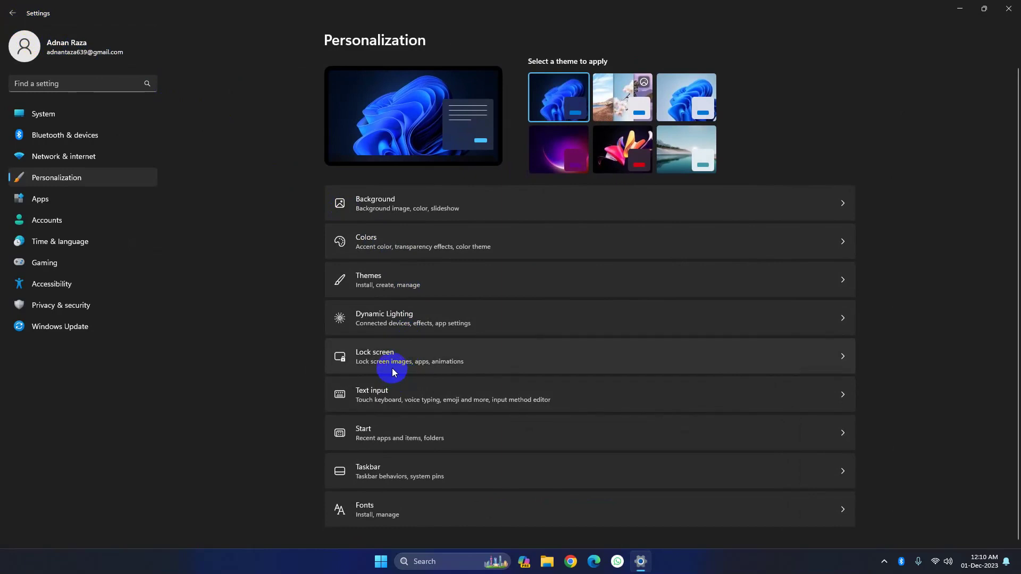
click(399, 365)
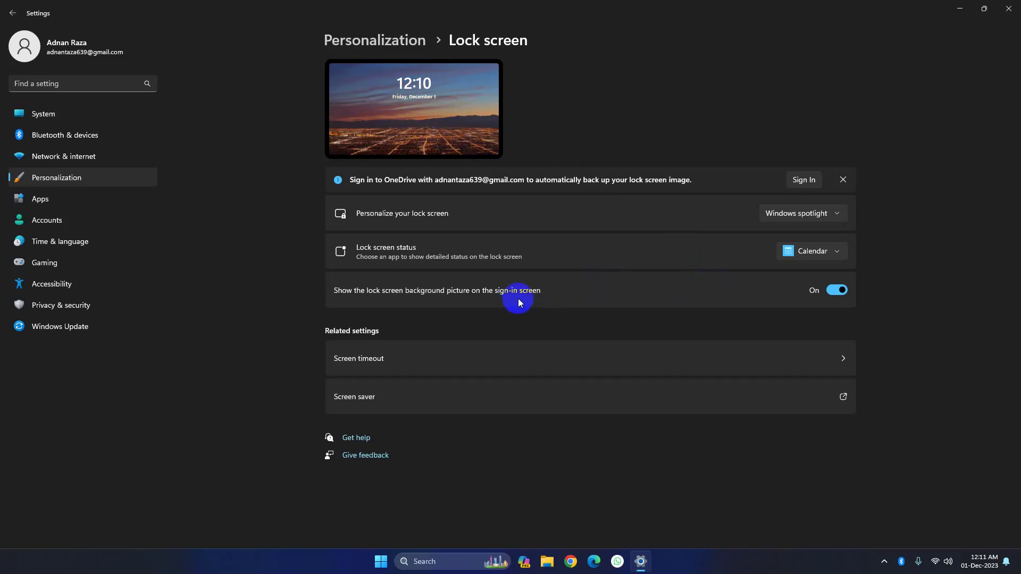
Step: In the Screen timeout settings, set the plugged-in screen-off time to 30 minutes and sleep to 1 hour, then return to Lock screen
click(479, 363)
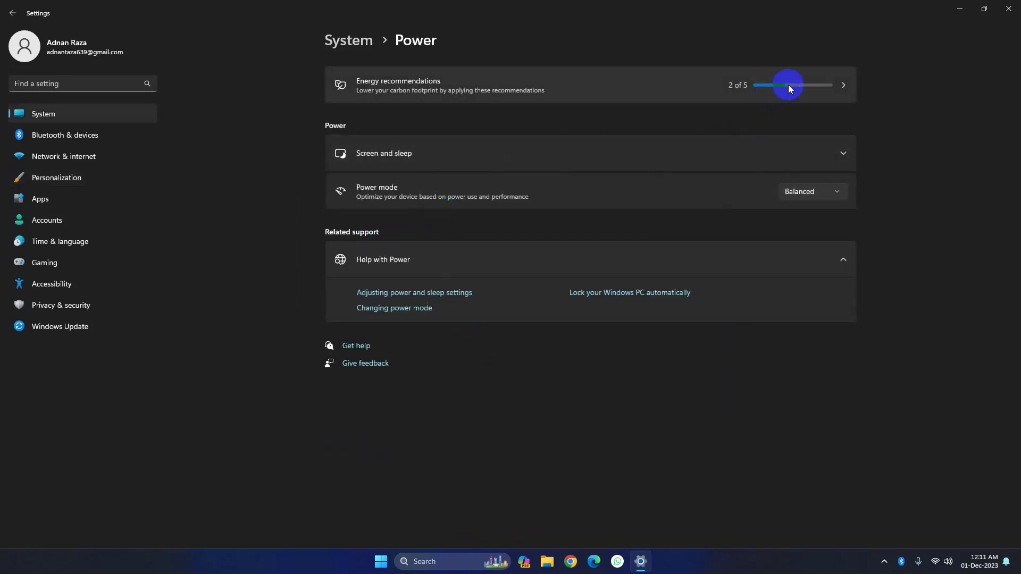
click(834, 156)
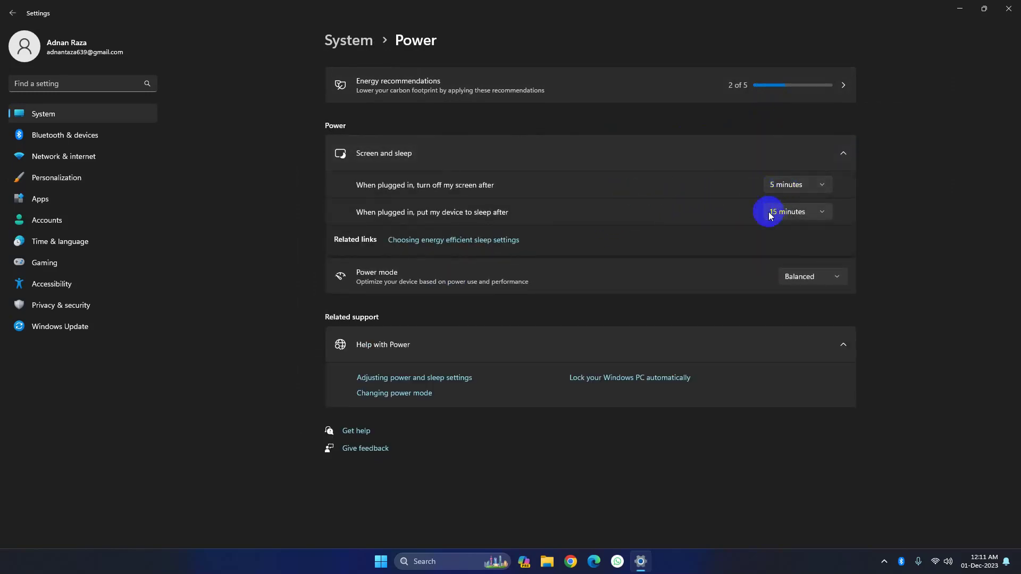
click(787, 191)
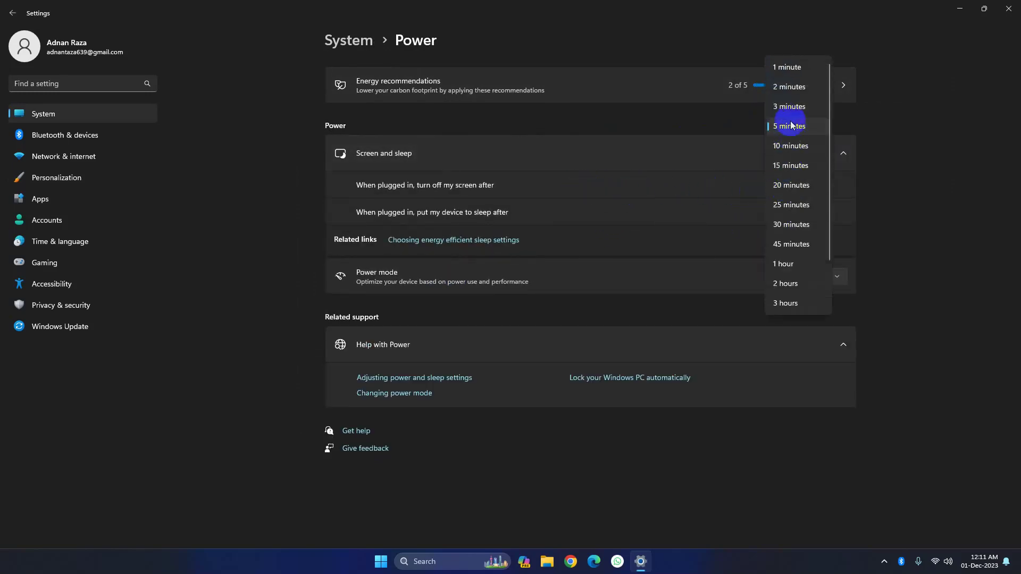
click(791, 223)
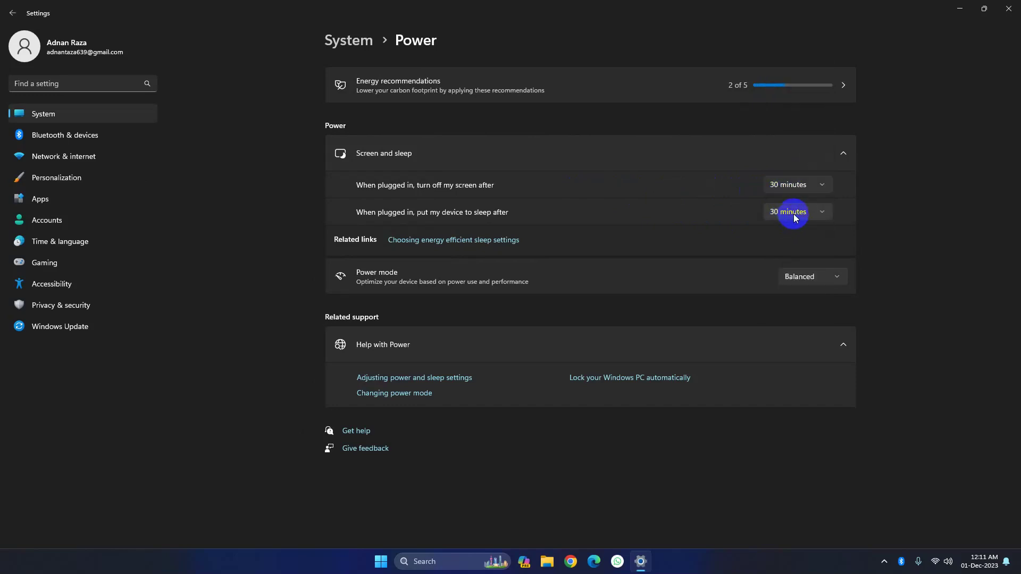
click(795, 216)
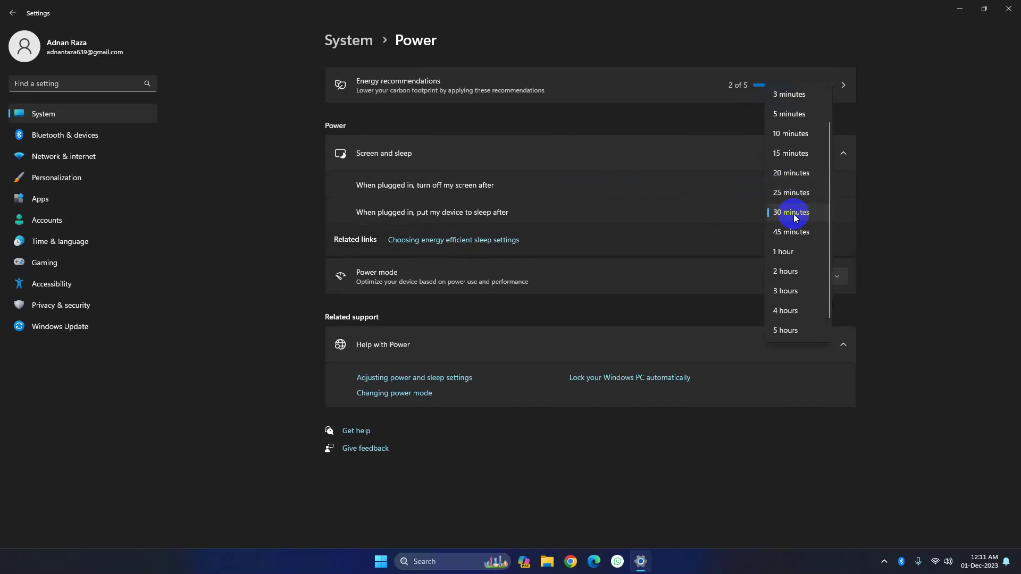
click(786, 255)
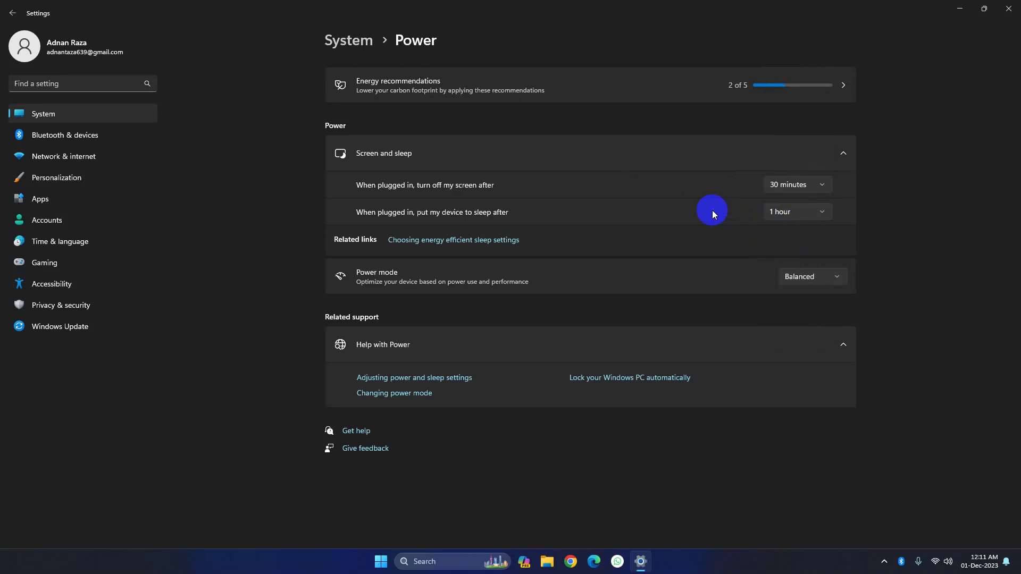
click(13, 12)
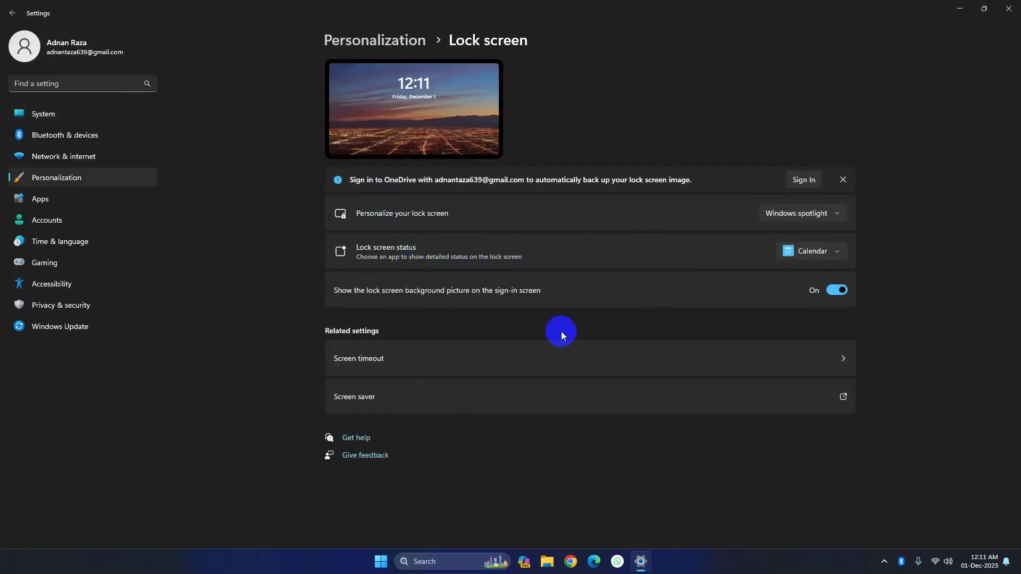
Step: Open the Screen Saver Settings dialog, move it toward the middle of the screen and choose the 3D Text screen saver
click(373, 399)
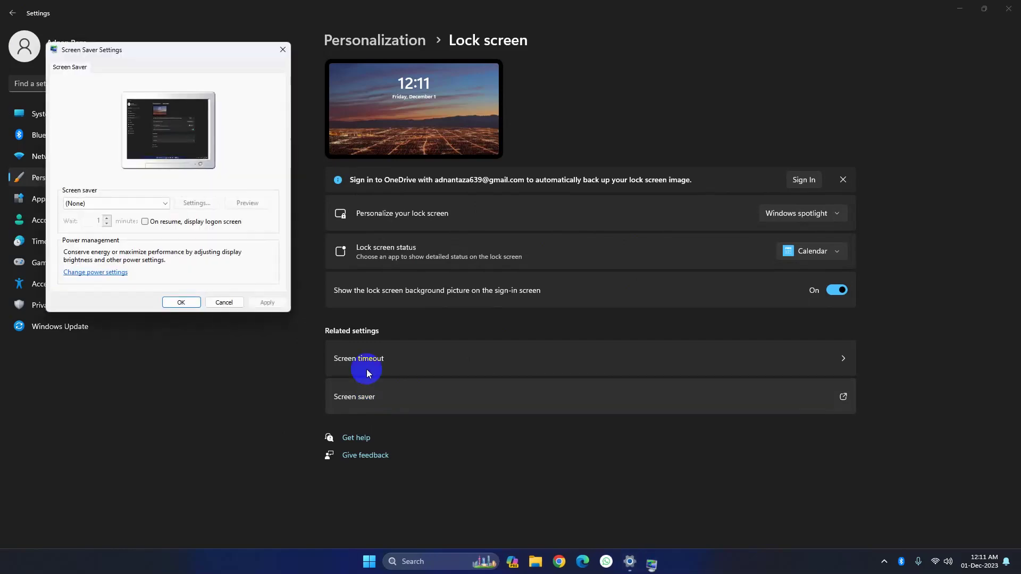
drag(117, 53, 514, 53)
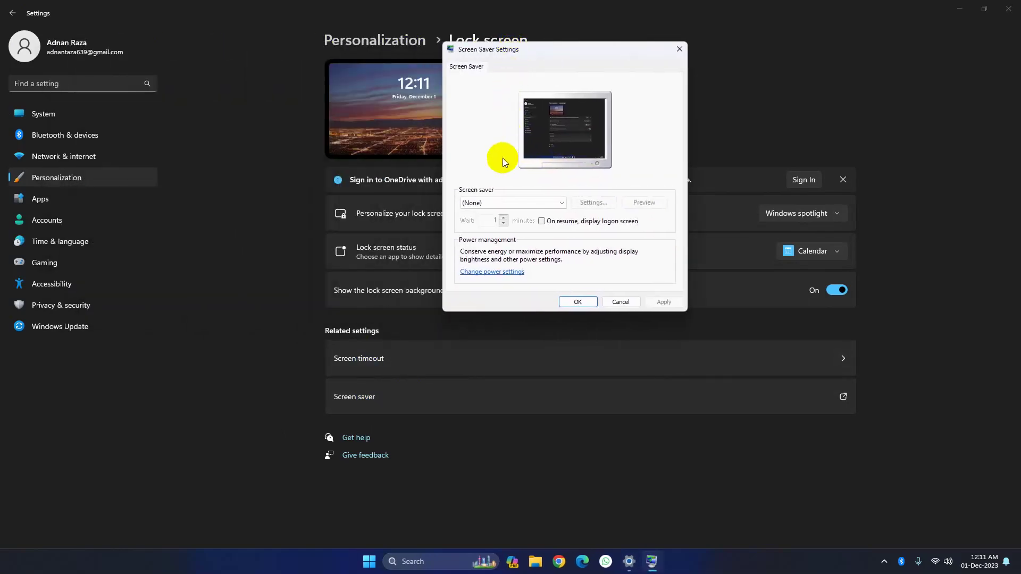
click(492, 203)
click(488, 226)
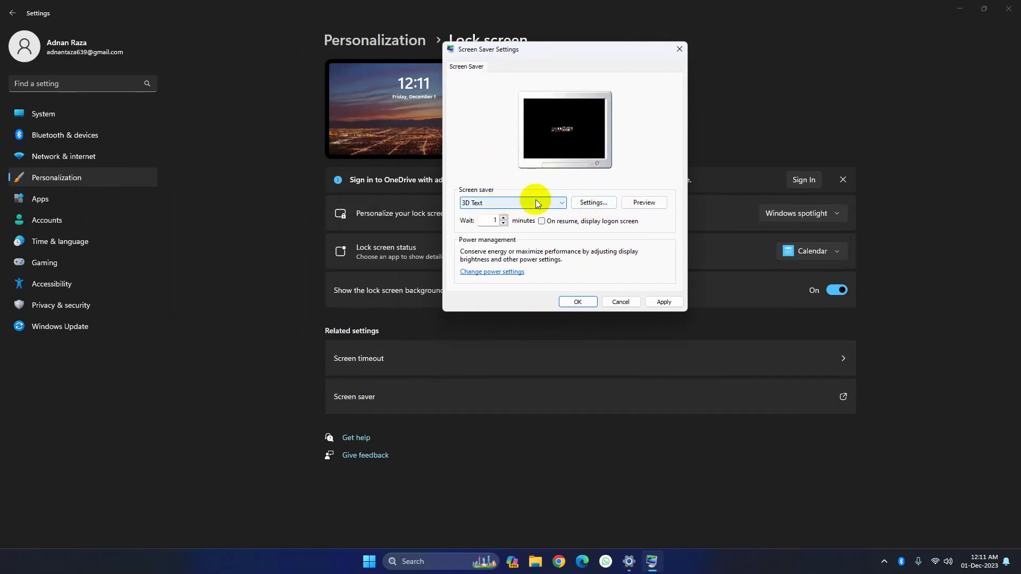
Step: Set the 3D Text screen saver's custom text to "Genius", confirm it and preview the screen saver
click(591, 204)
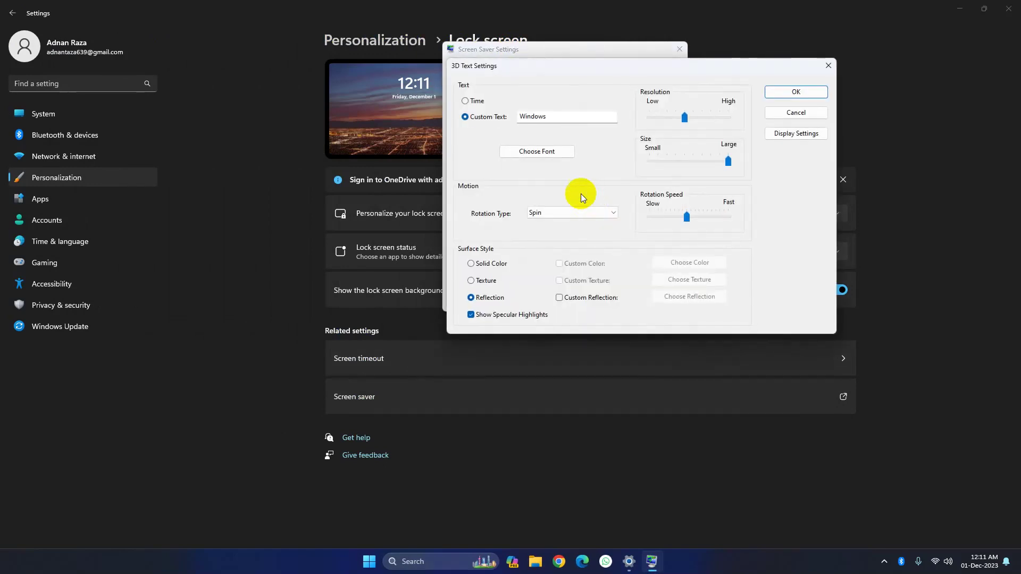
drag(558, 116, 502, 122)
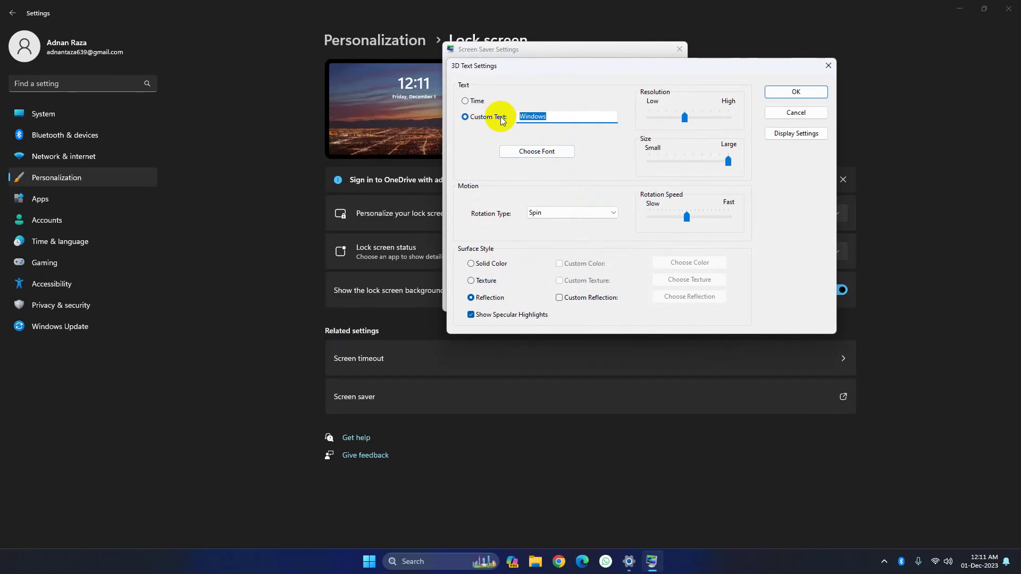
text(Genius)
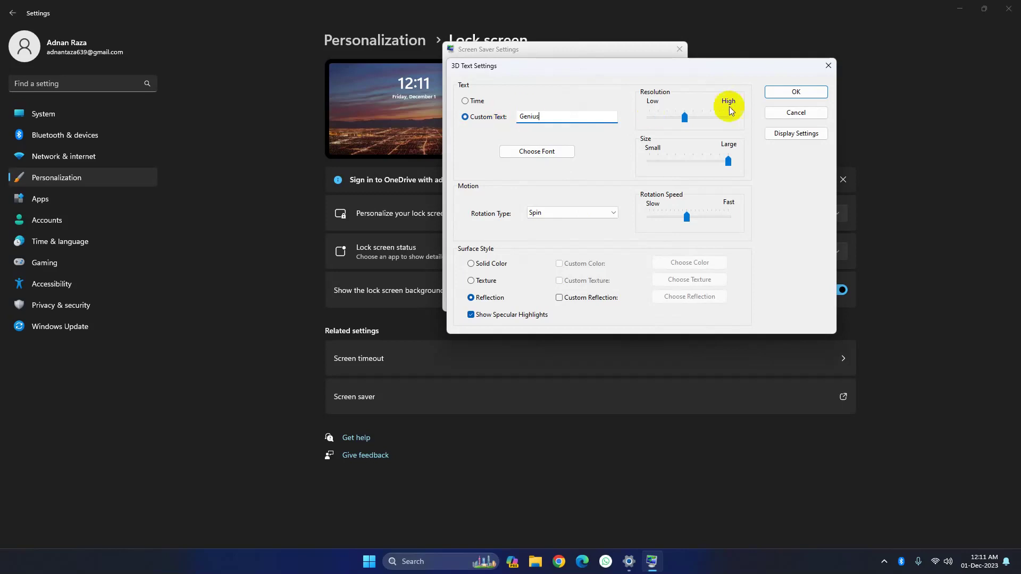
click(796, 92)
click(648, 202)
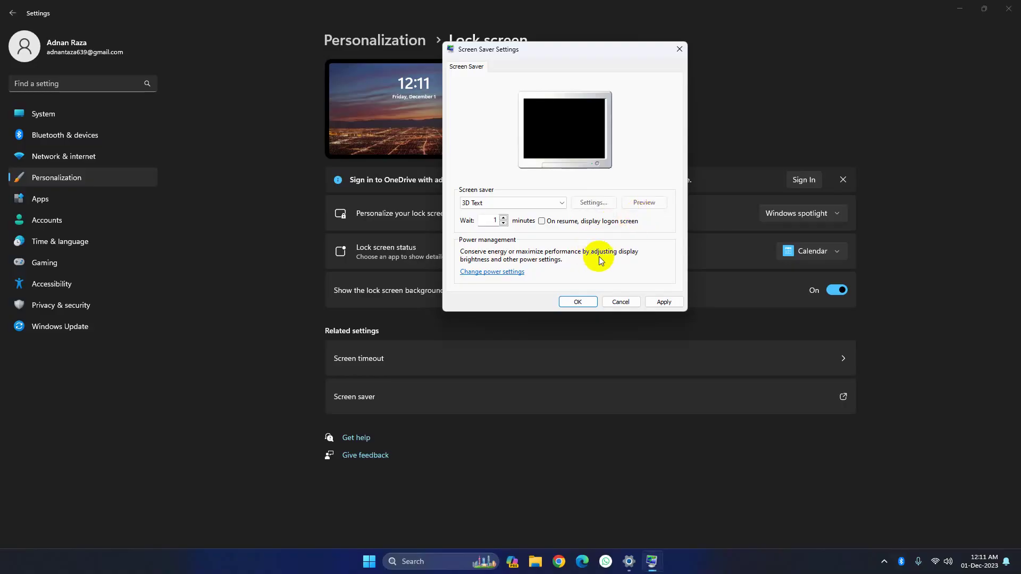
Step: Try the Blank, Bubbles, Mystify and Photos screen savers one after another in the small preview
click(547, 205)
click(506, 229)
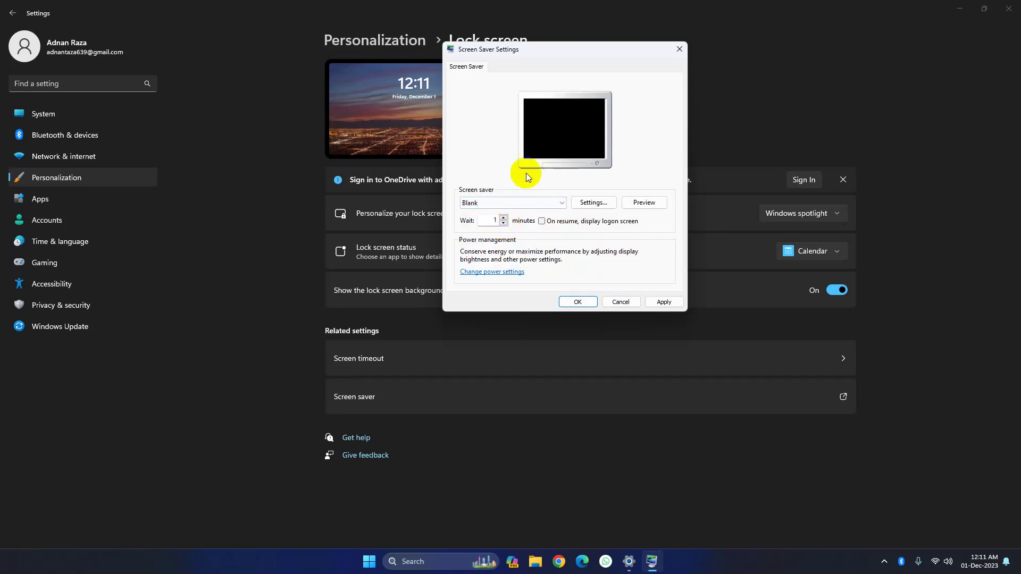
click(554, 200)
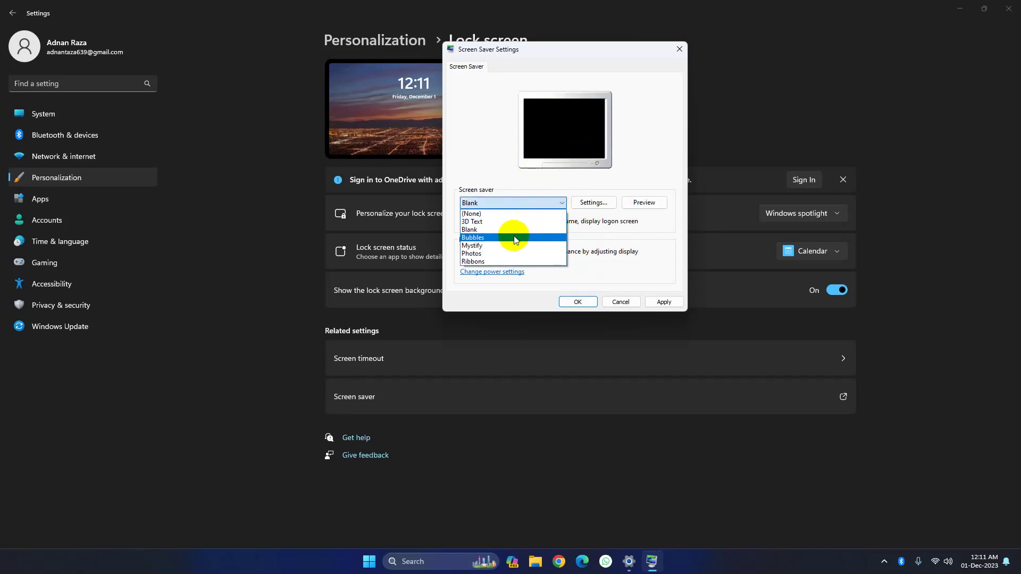
click(513, 235)
click(540, 172)
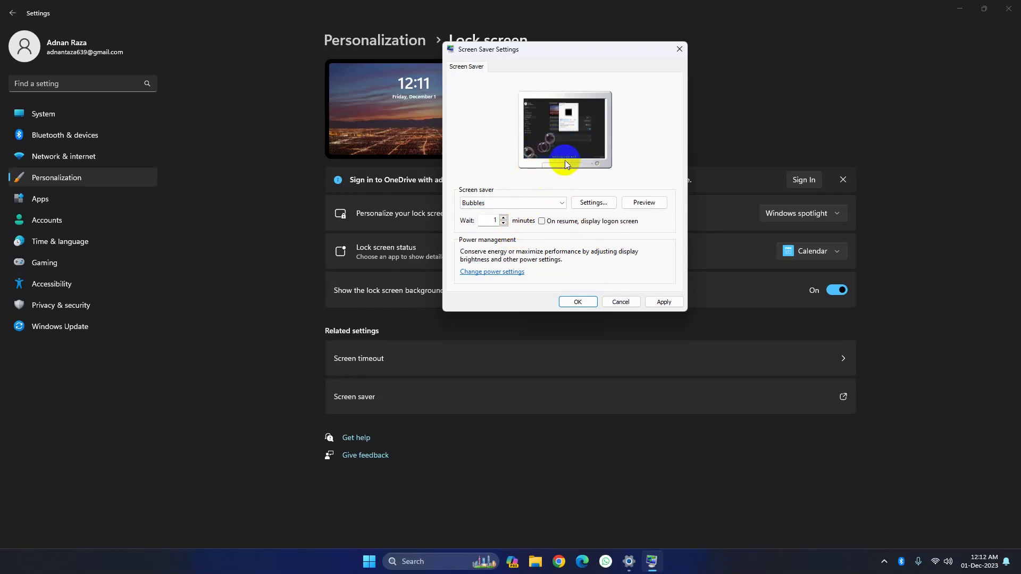
click(533, 201)
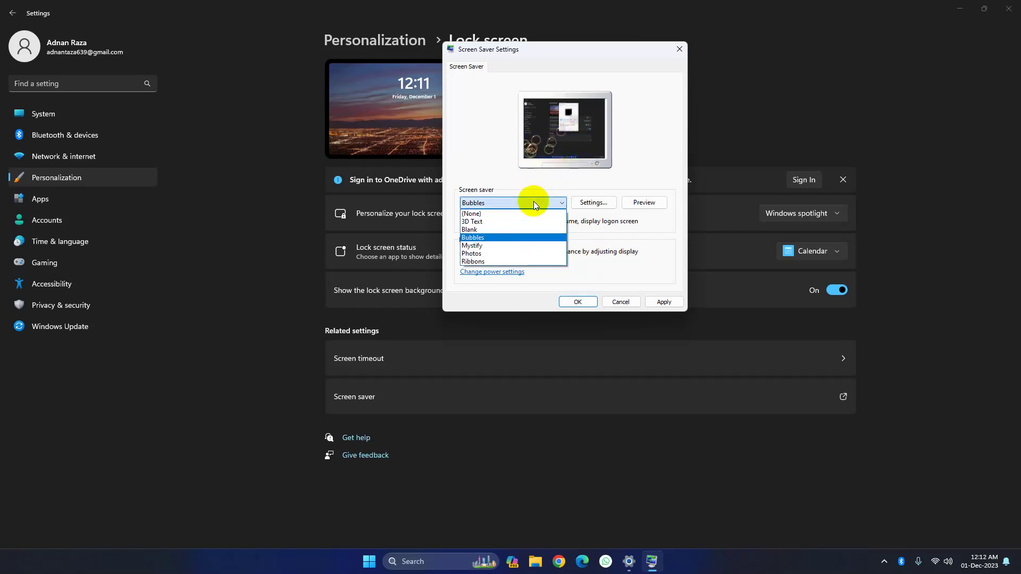
click(512, 246)
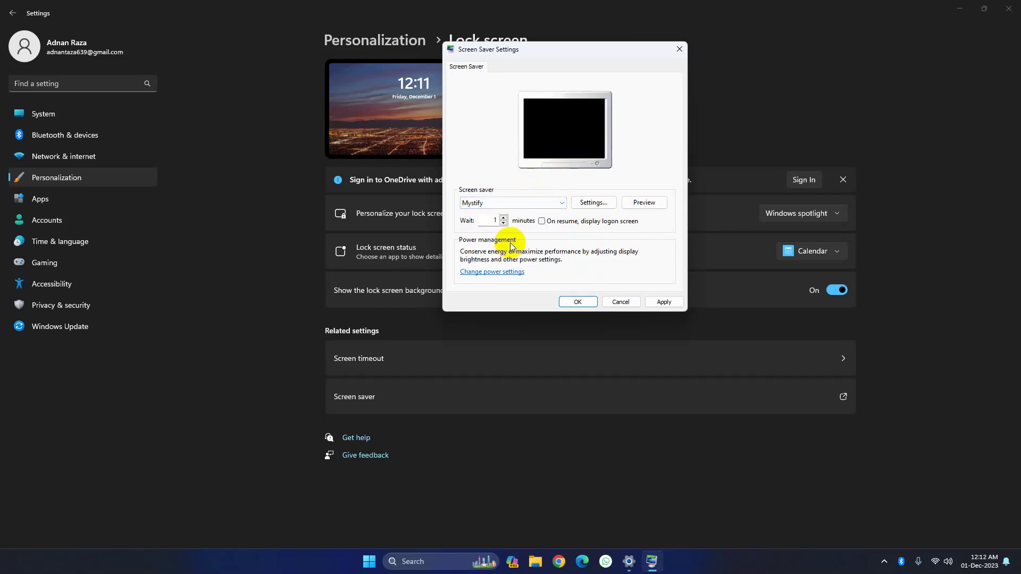
click(520, 204)
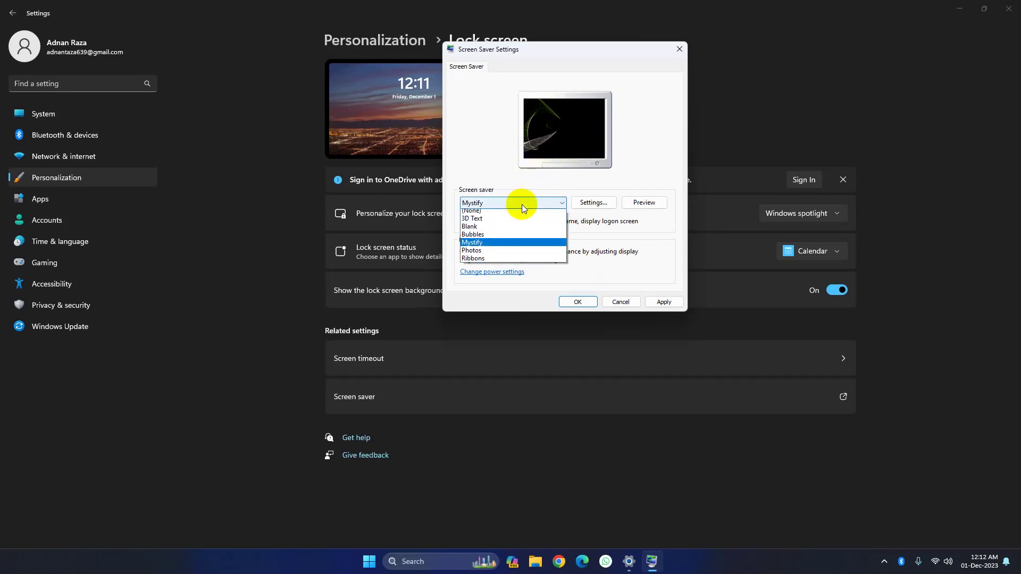
click(495, 254)
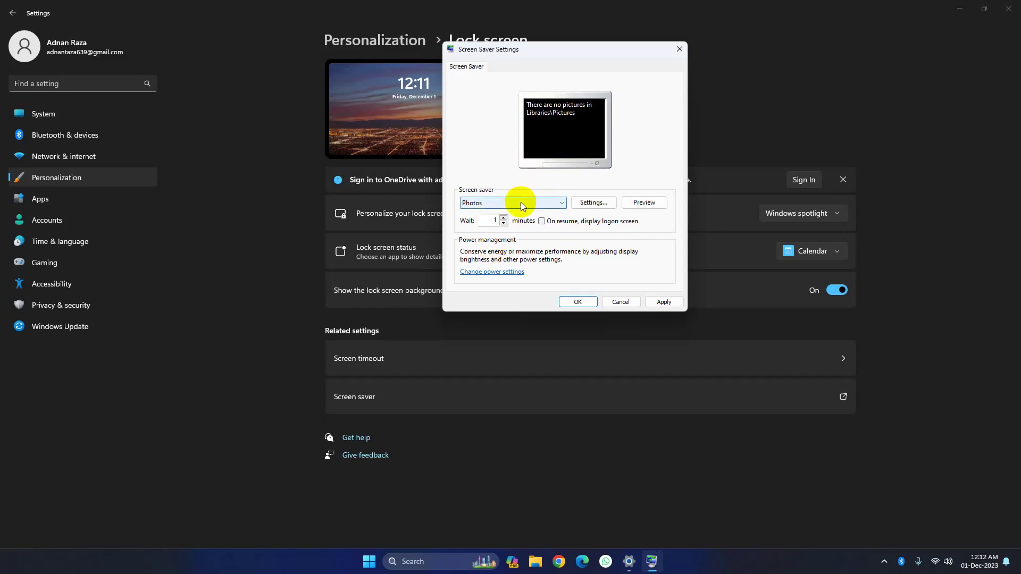
Step: Choose the Ribbons screen saver, preview it full screen, apply it and close the dialog
click(521, 204)
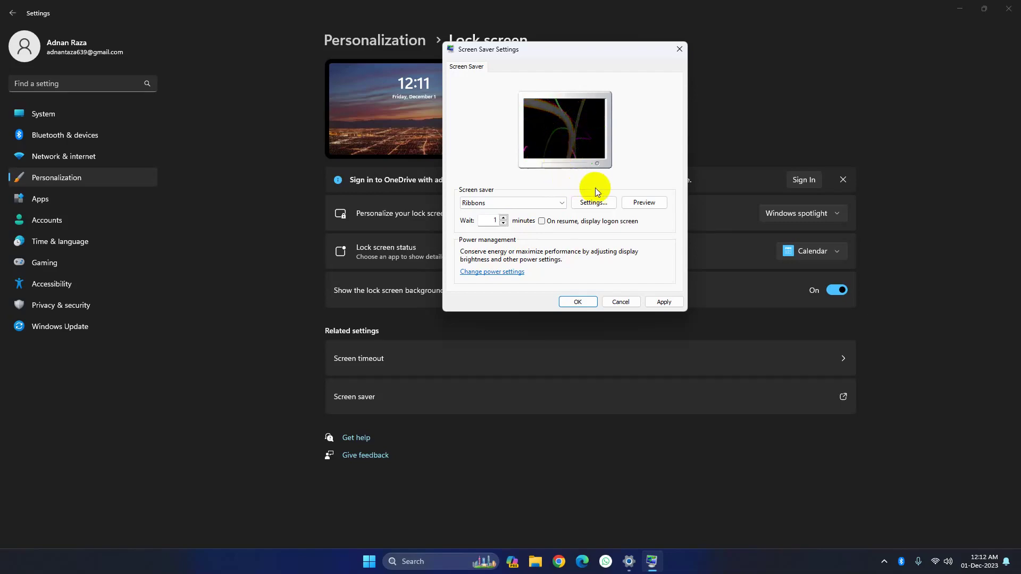
click(644, 202)
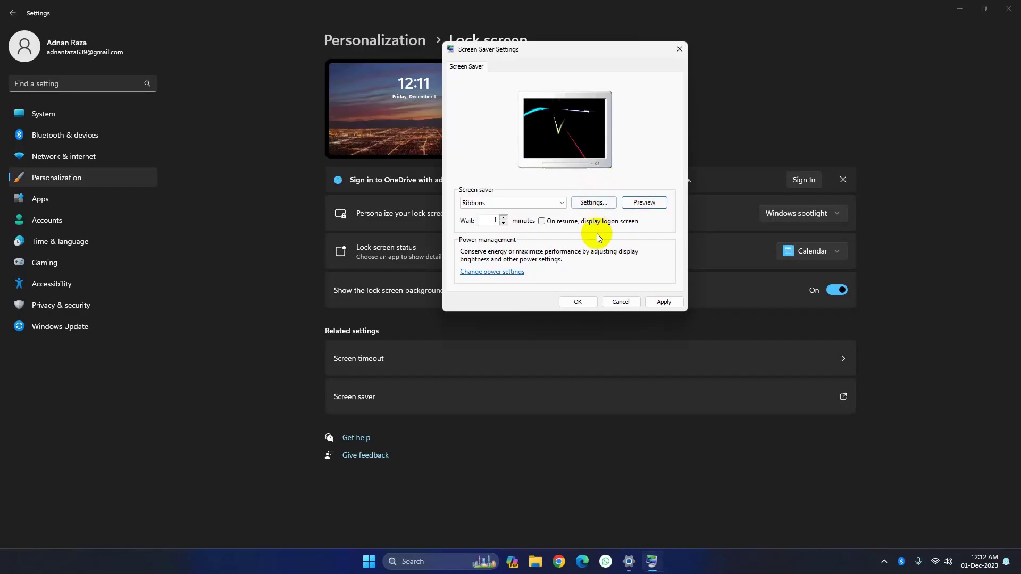
click(661, 302)
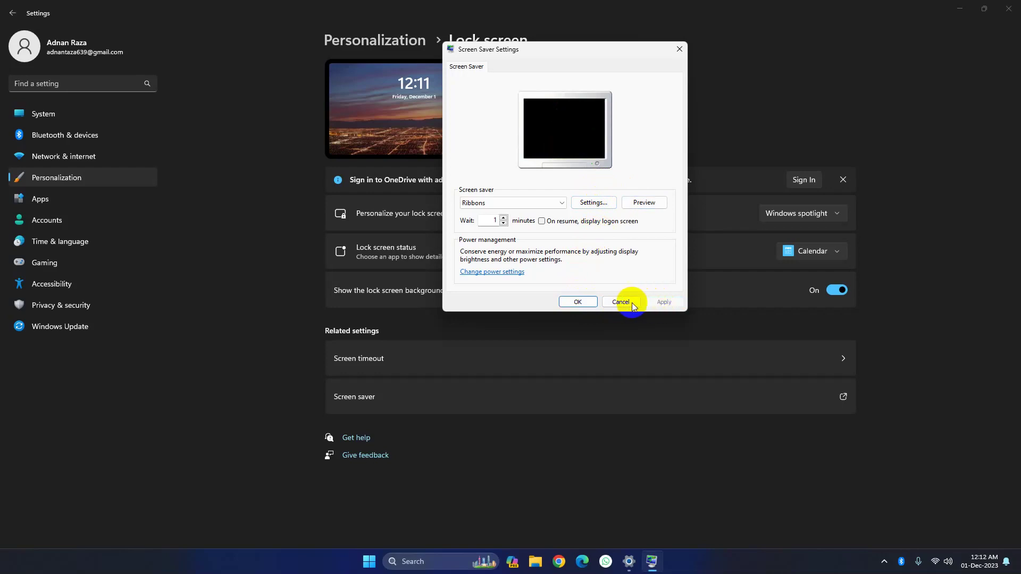
click(575, 302)
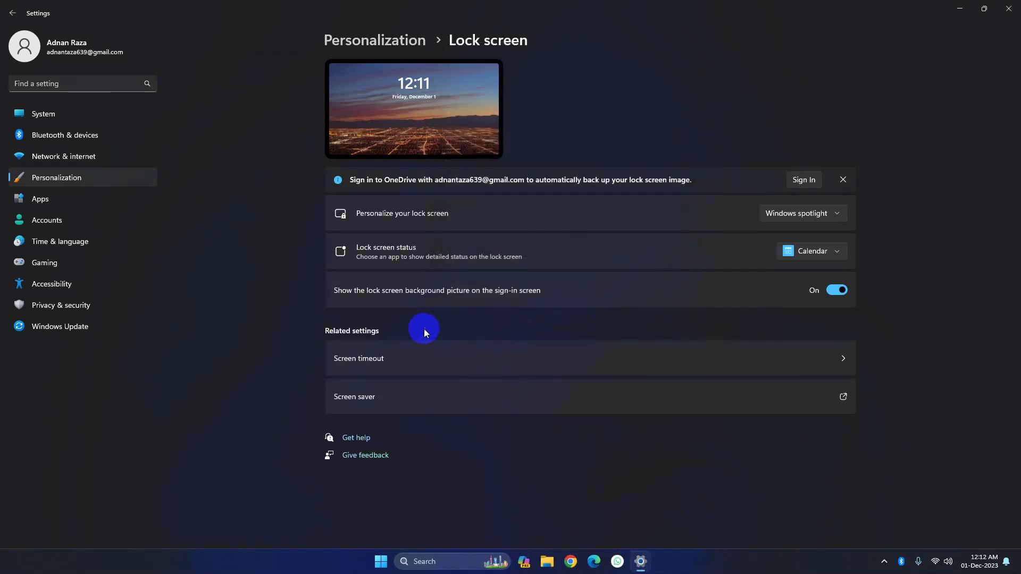
Step: Close the settings window and refresh the desktop several times
click(1008, 9)
right_click(535, 127)
click(539, 148)
right_click(512, 120)
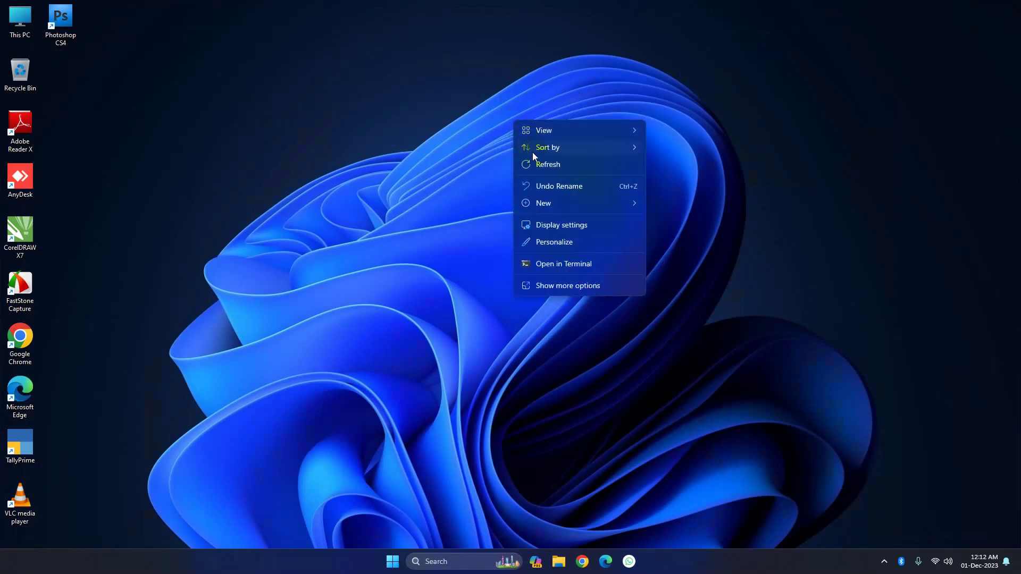
right_click(508, 111)
click(528, 152)
right_click(481, 100)
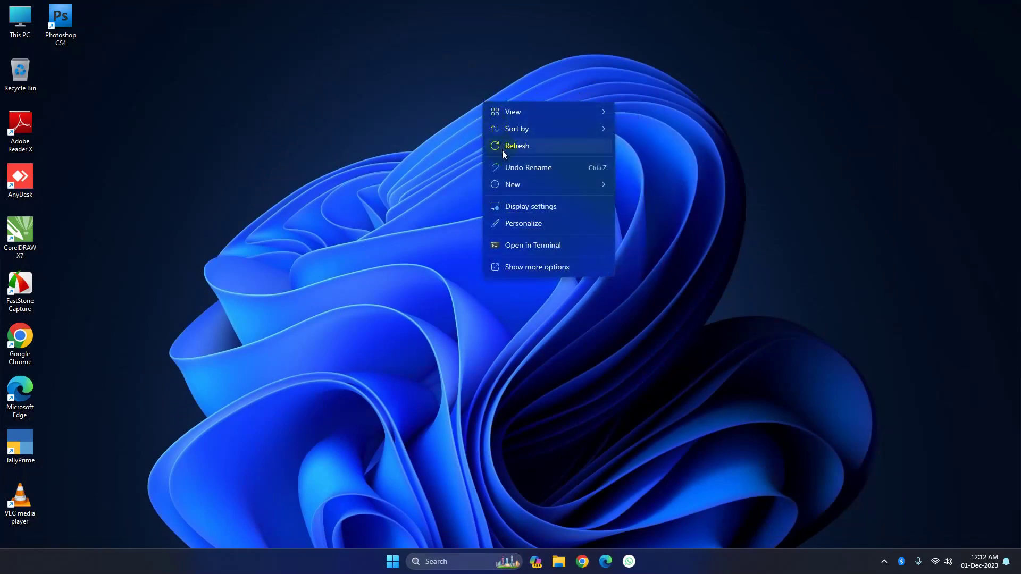
click(501, 148)
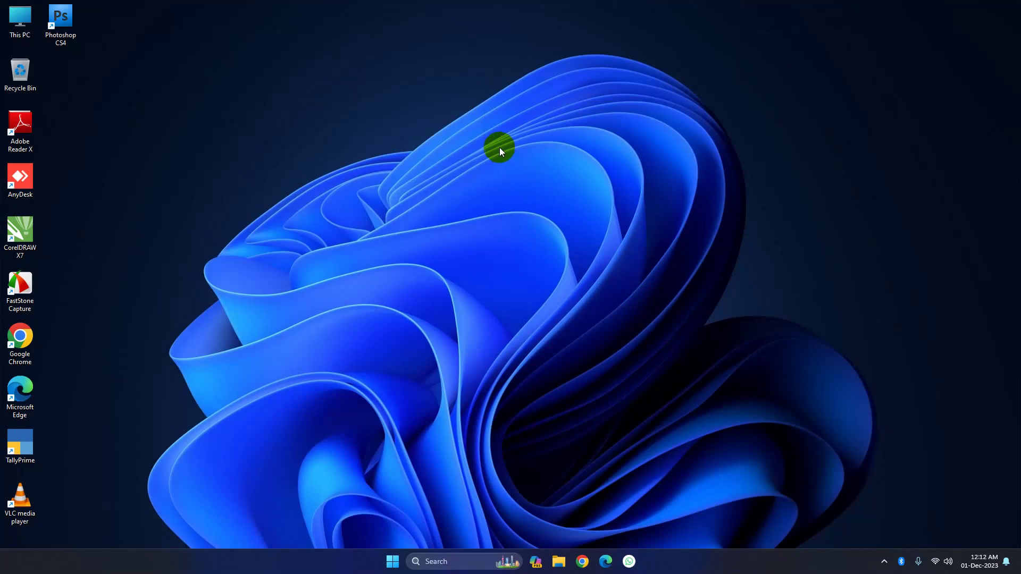
Step: Open This PC and browse to the FAH folder on New Volume (D:)
double_click(20, 19)
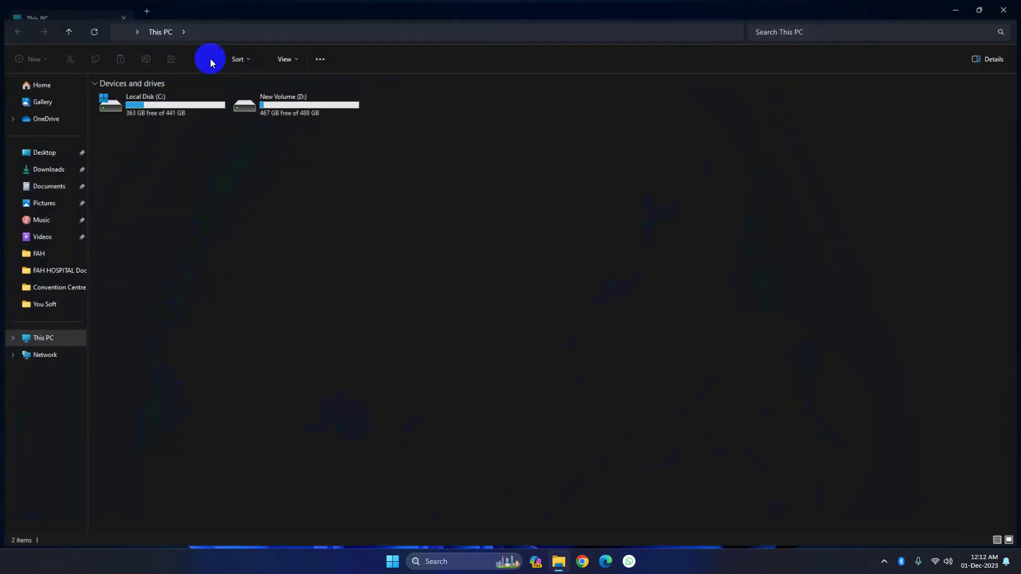
key(F5)
double_click(279, 103)
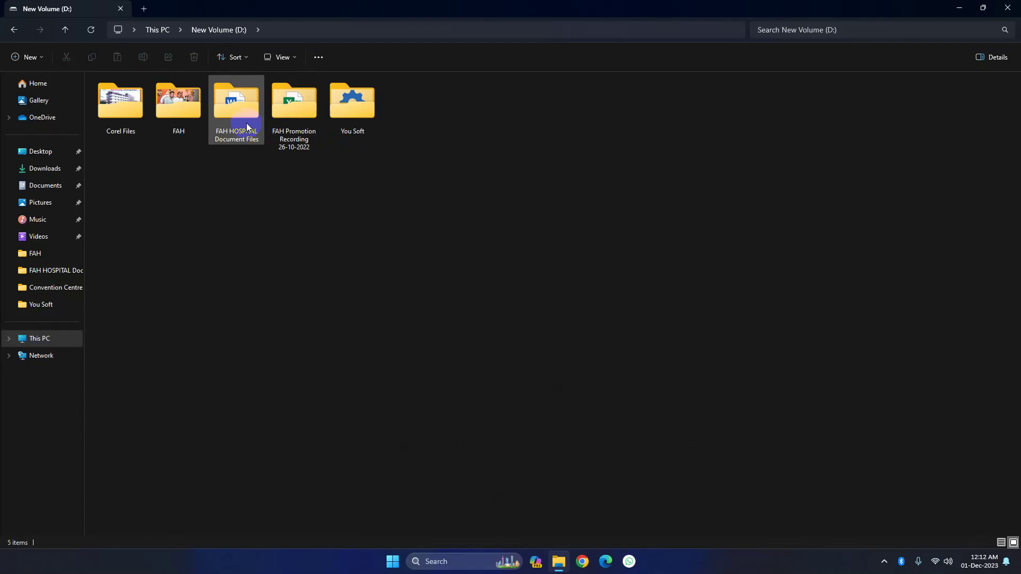
click(155, 117)
click(129, 116)
click(170, 115)
double_click(171, 114)
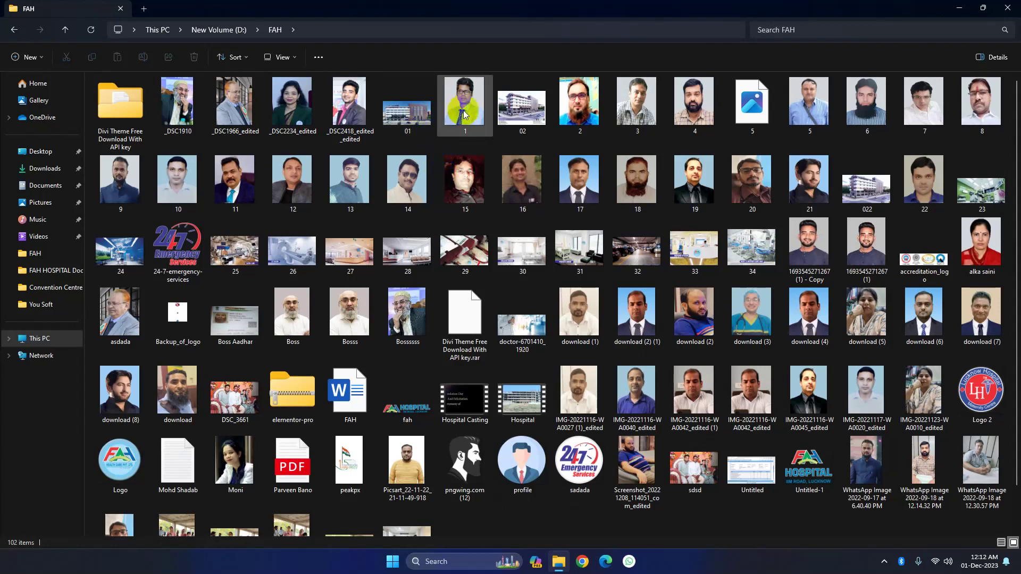
Step: Set the hospital building image 02 as the desktop background and minimize the folder window
click(507, 113)
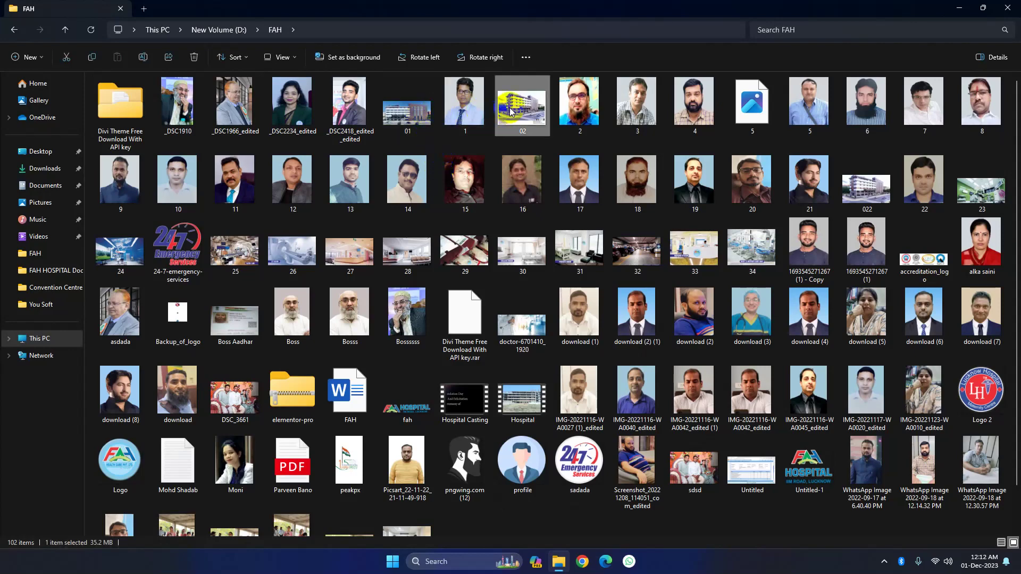
right_click(510, 111)
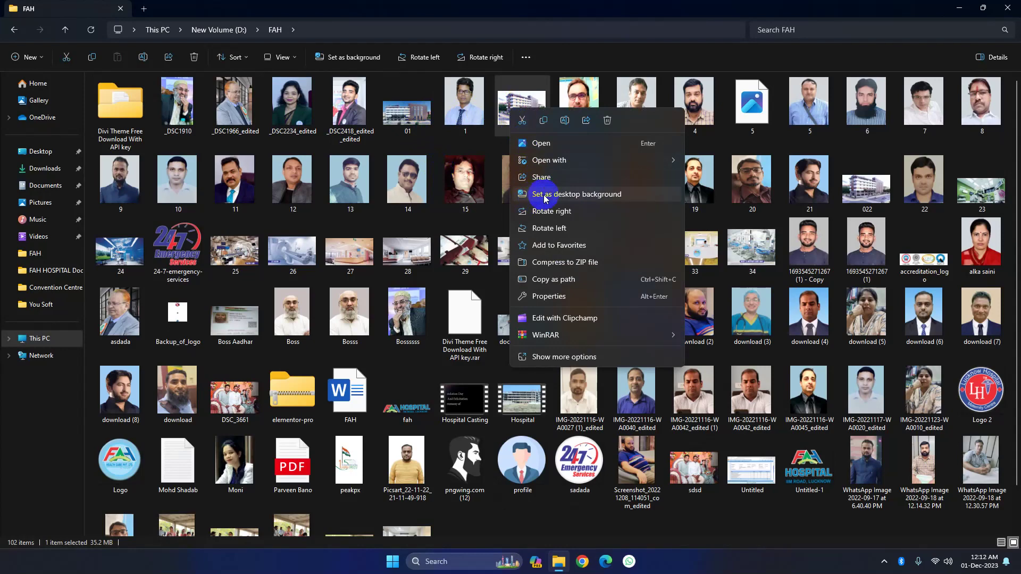
click(544, 194)
click(959, 8)
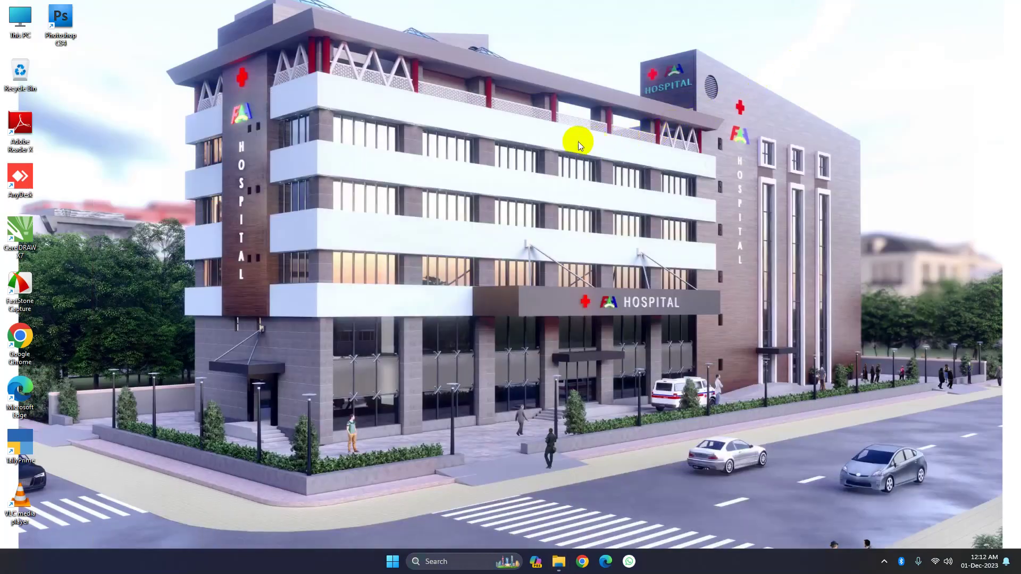
Step: Refresh the desktop twice with the new background in place
right_click(496, 134)
click(520, 169)
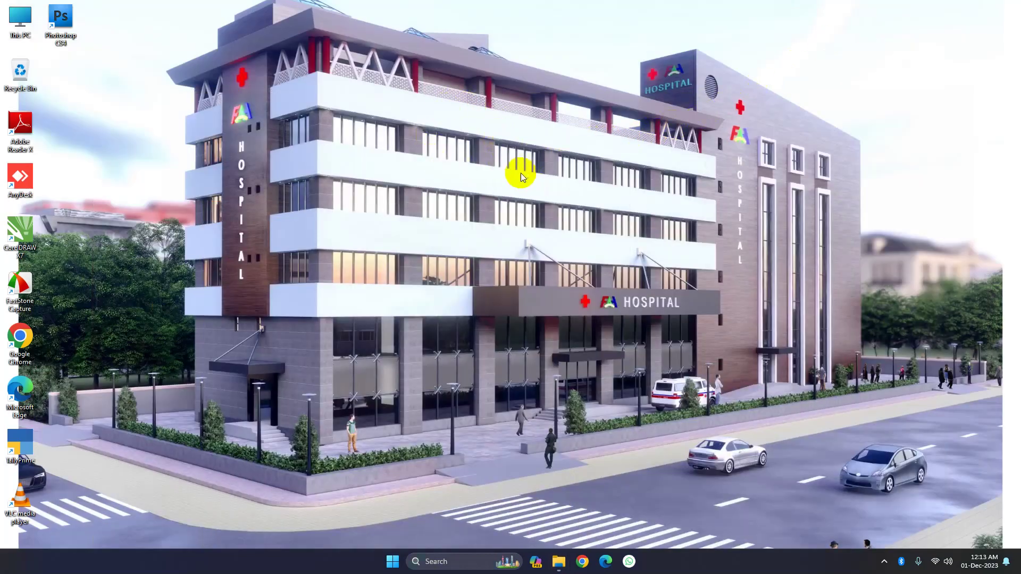
right_click(486, 128)
click(518, 171)
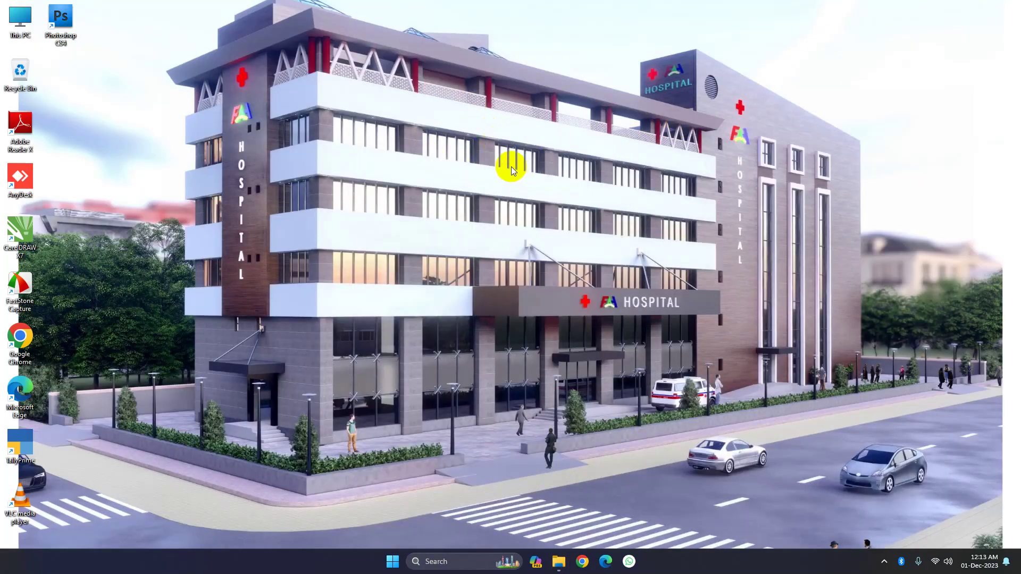